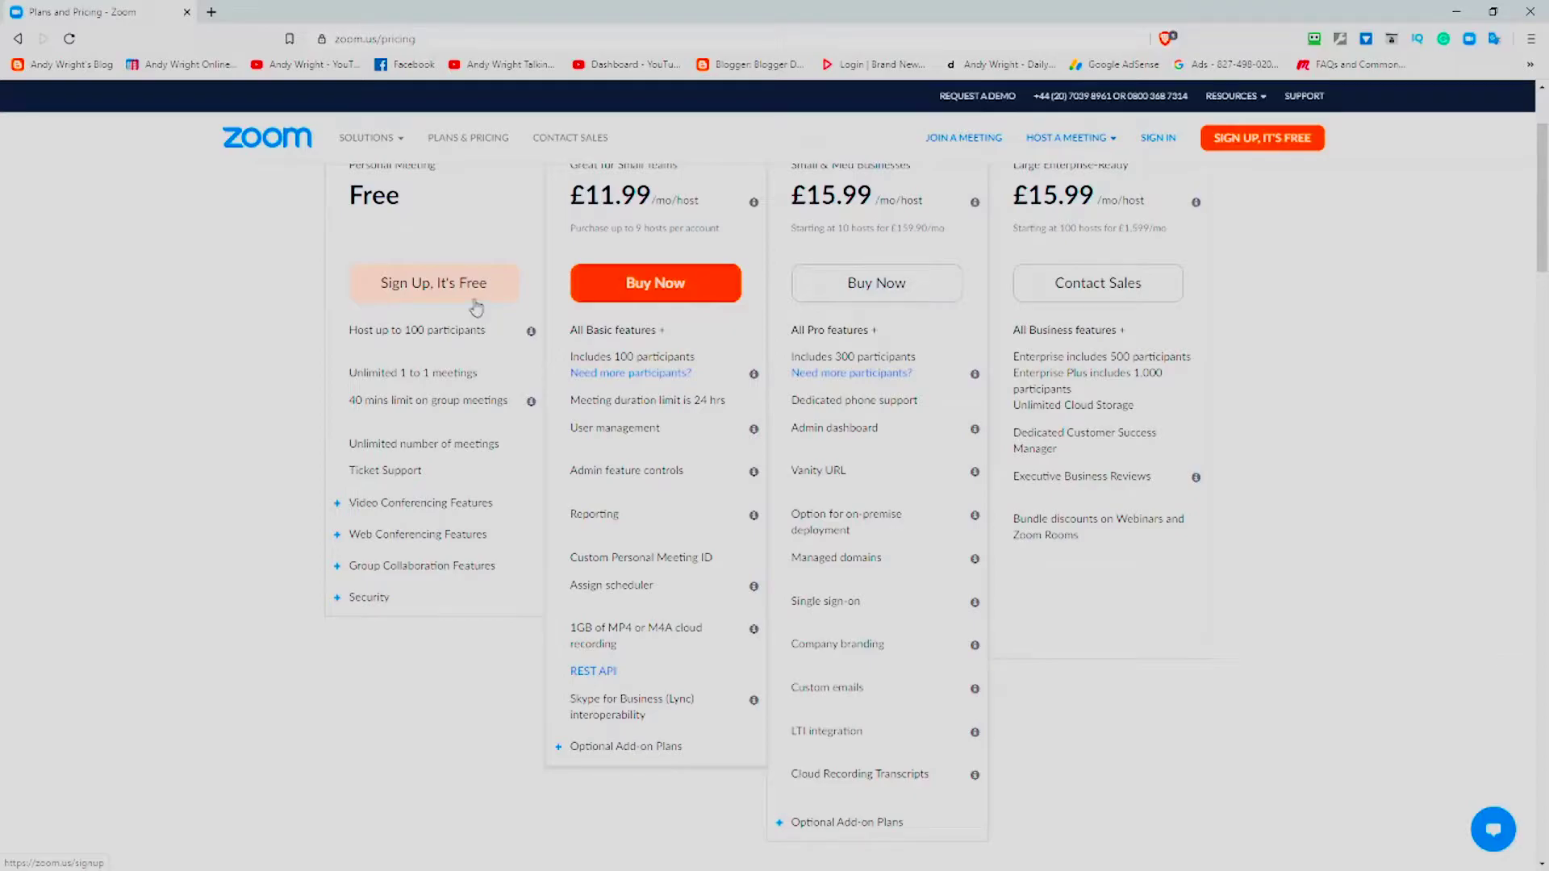
Examine the Zoom plans and pricing page, from the plan comparison through phone, room and webinar offers to the frequently asked questions
scroll(677, 250, up, 2)
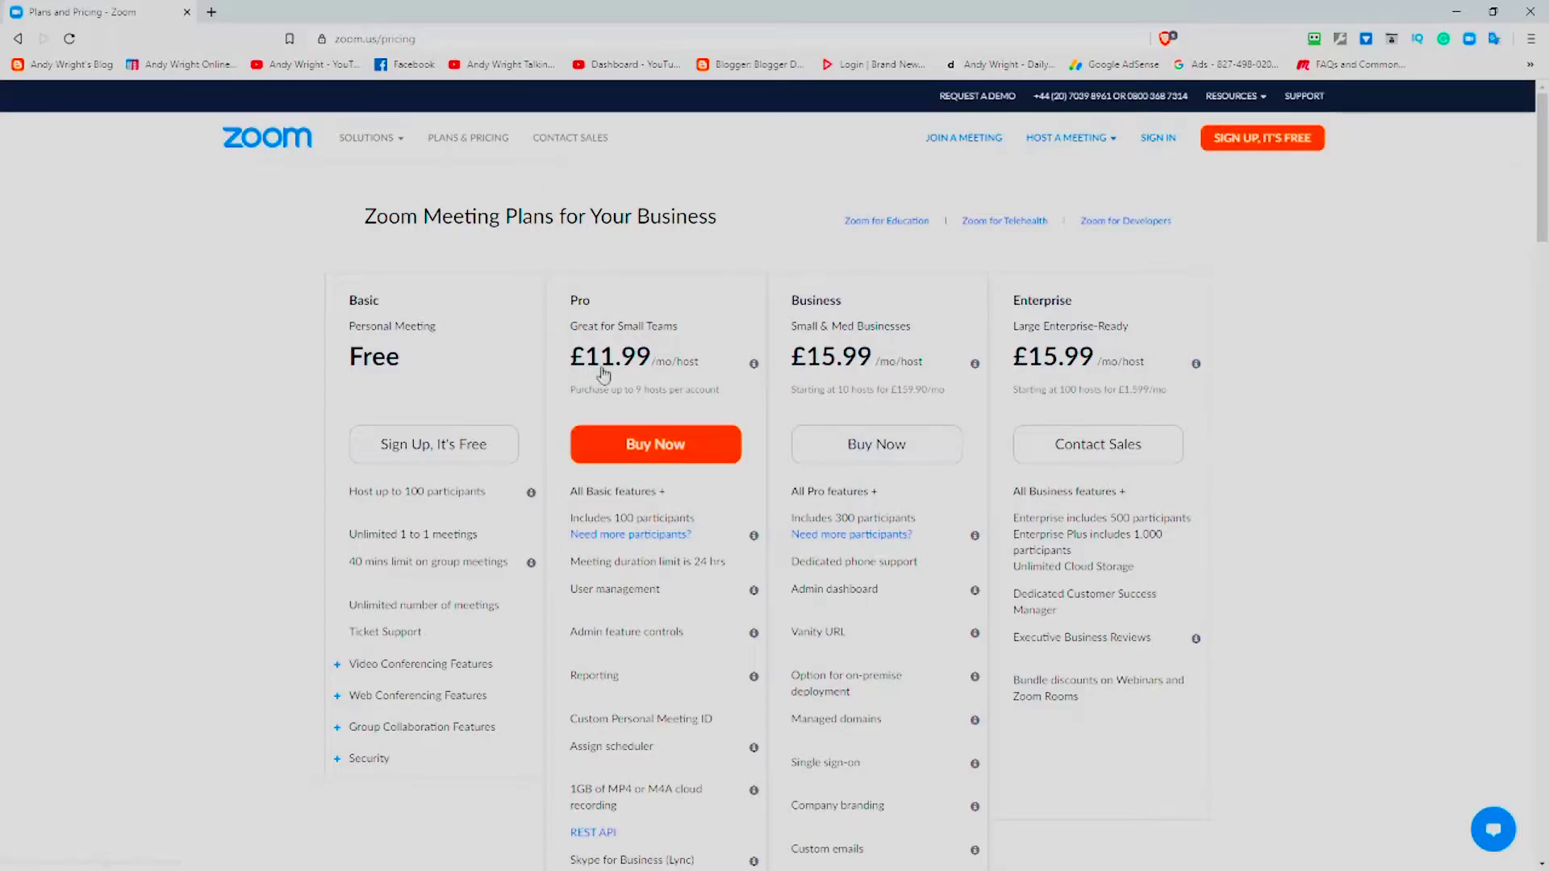
scroll(629, 369, down, 6)
scroll(645, 365, down, 5)
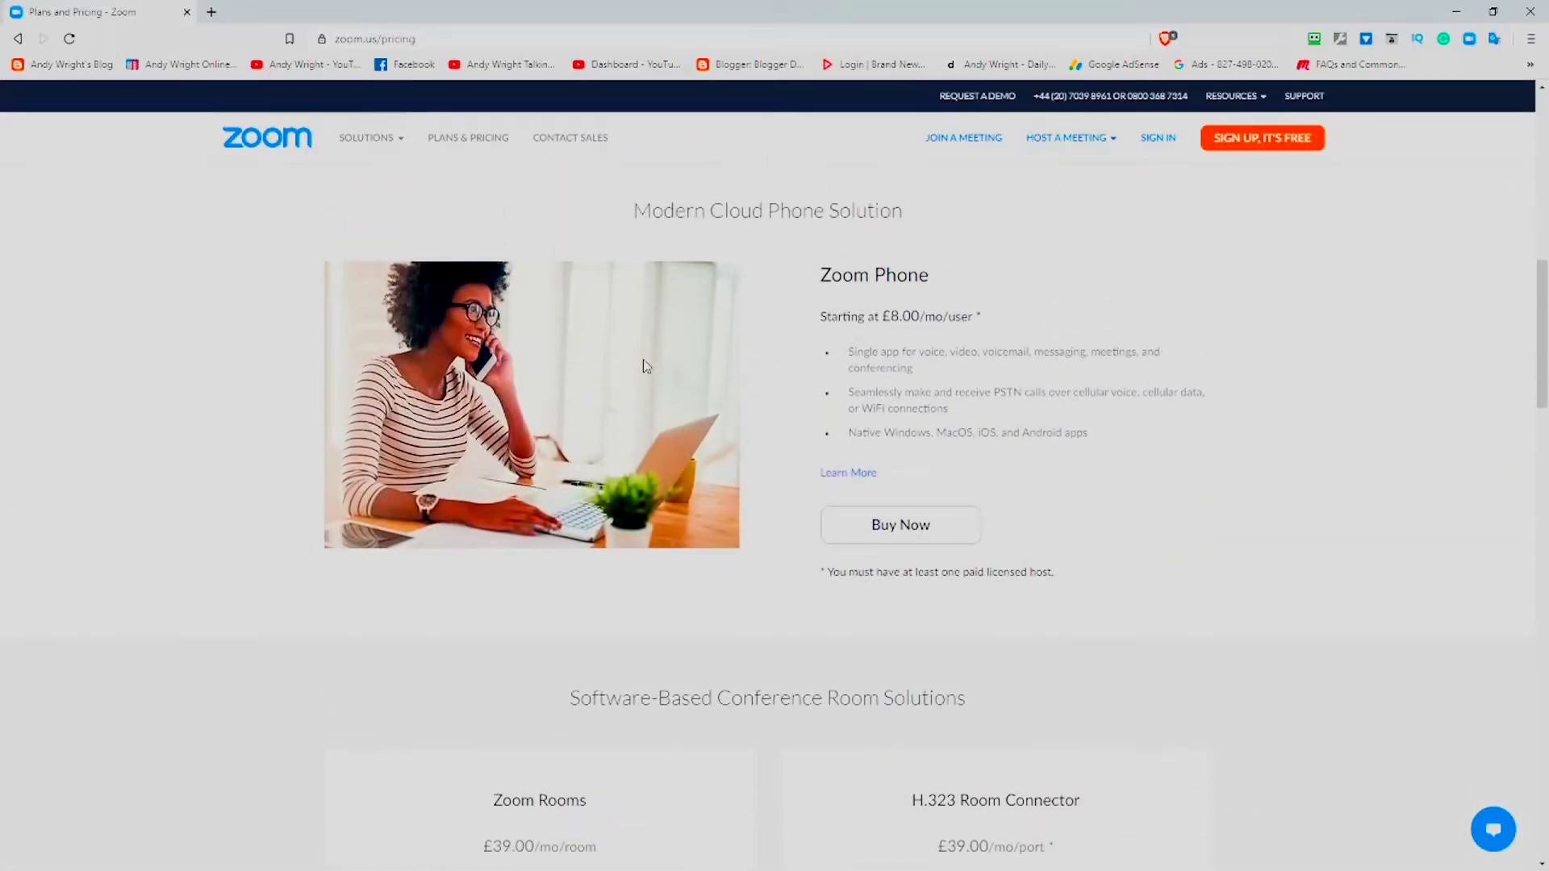
scroll(646, 367, down, 3)
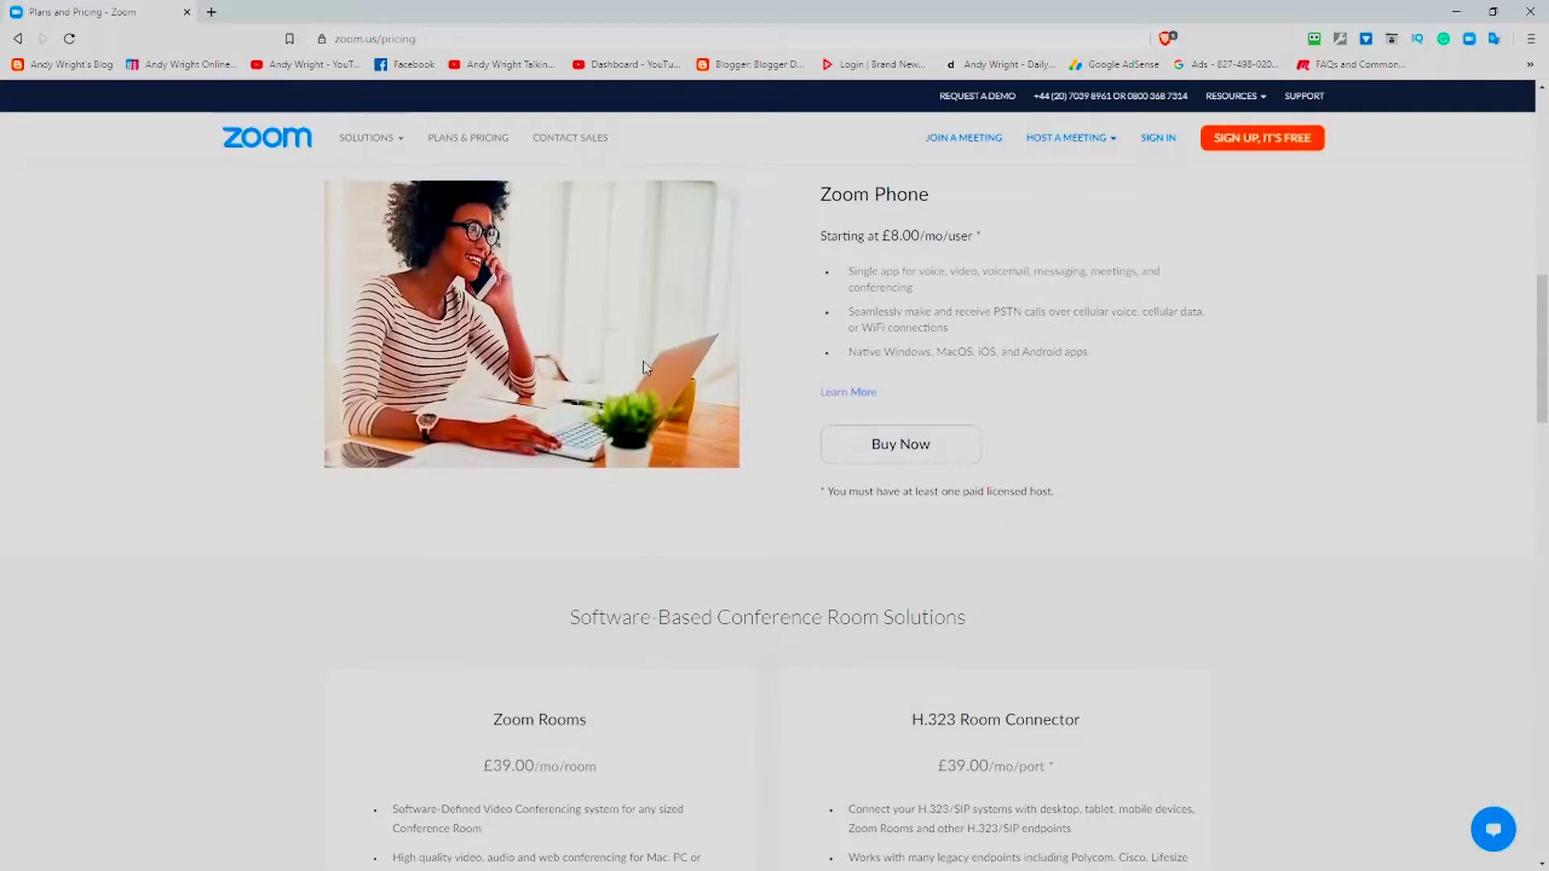
scroll(646, 367, down, 3)
scroll(640, 367, up, 2)
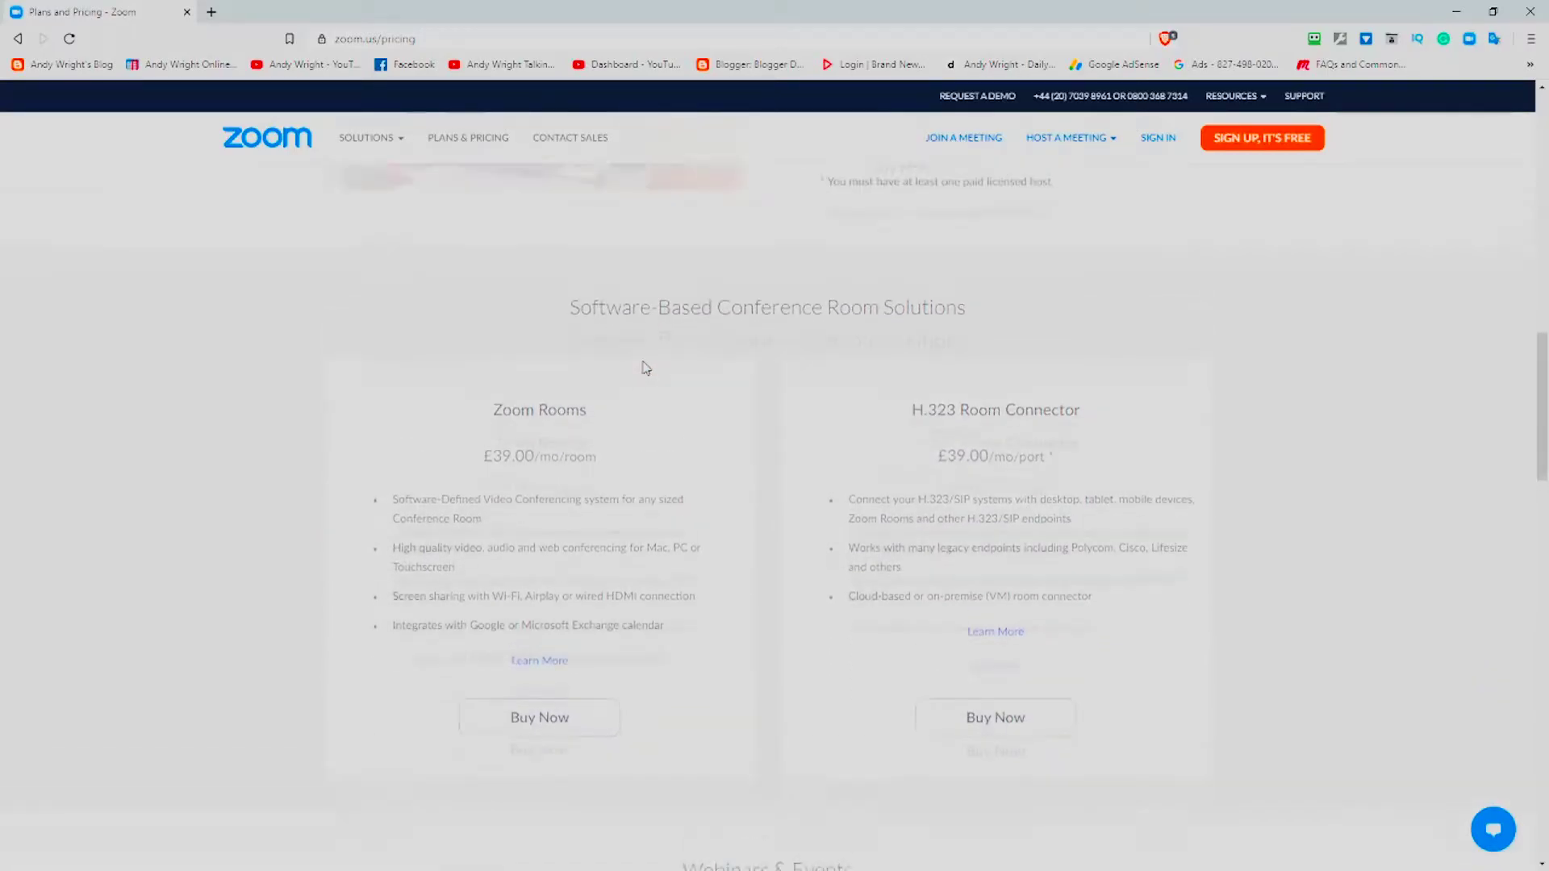
scroll(634, 368, down, 3)
scroll(635, 369, down, 12)
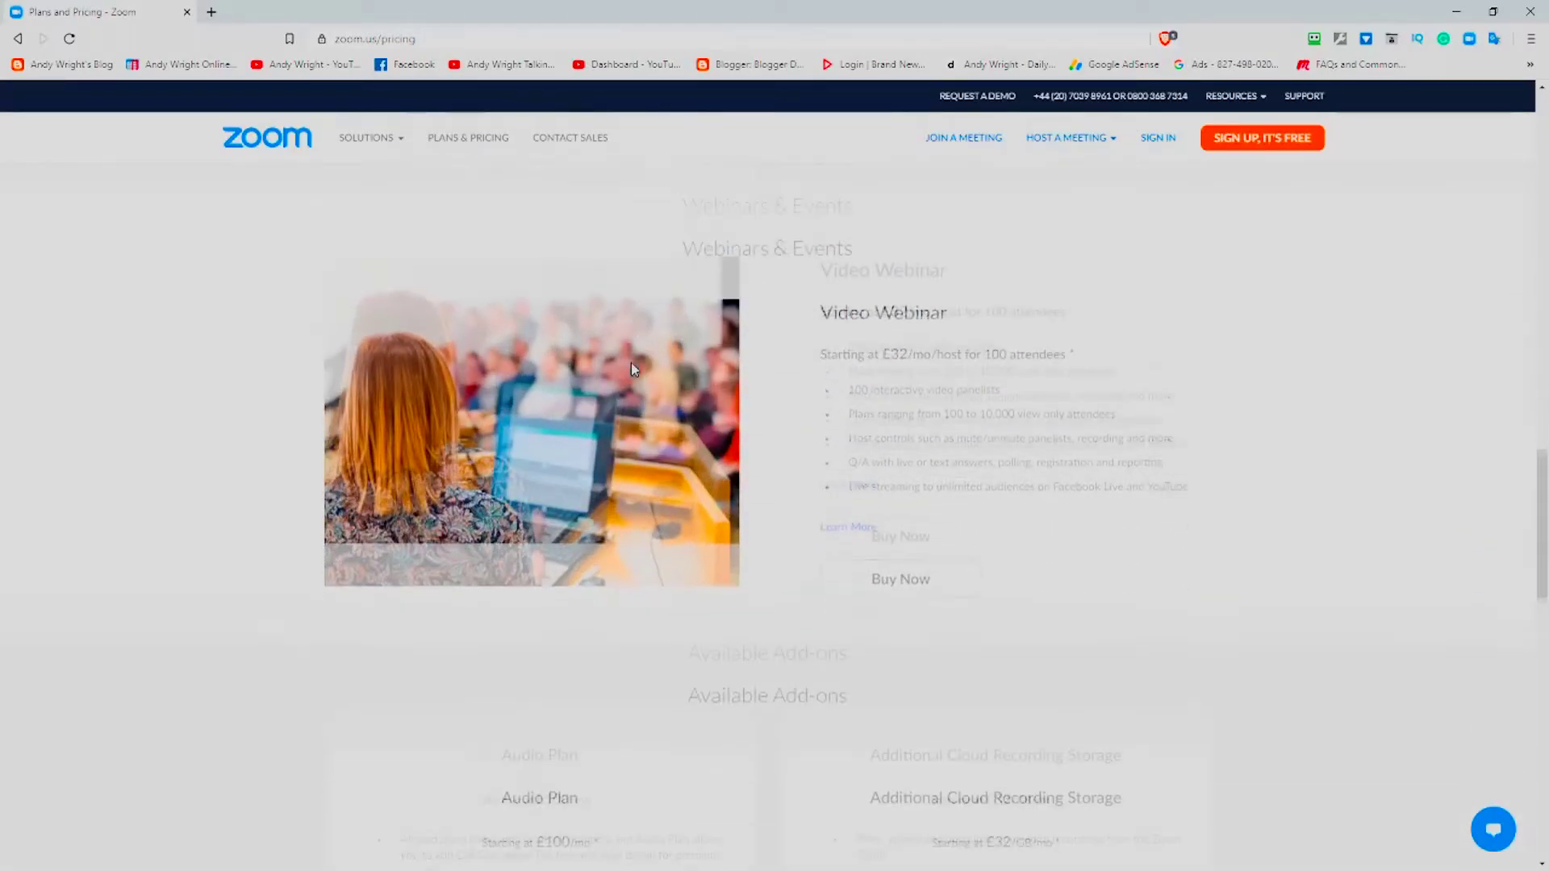
scroll(633, 367, down, 8)
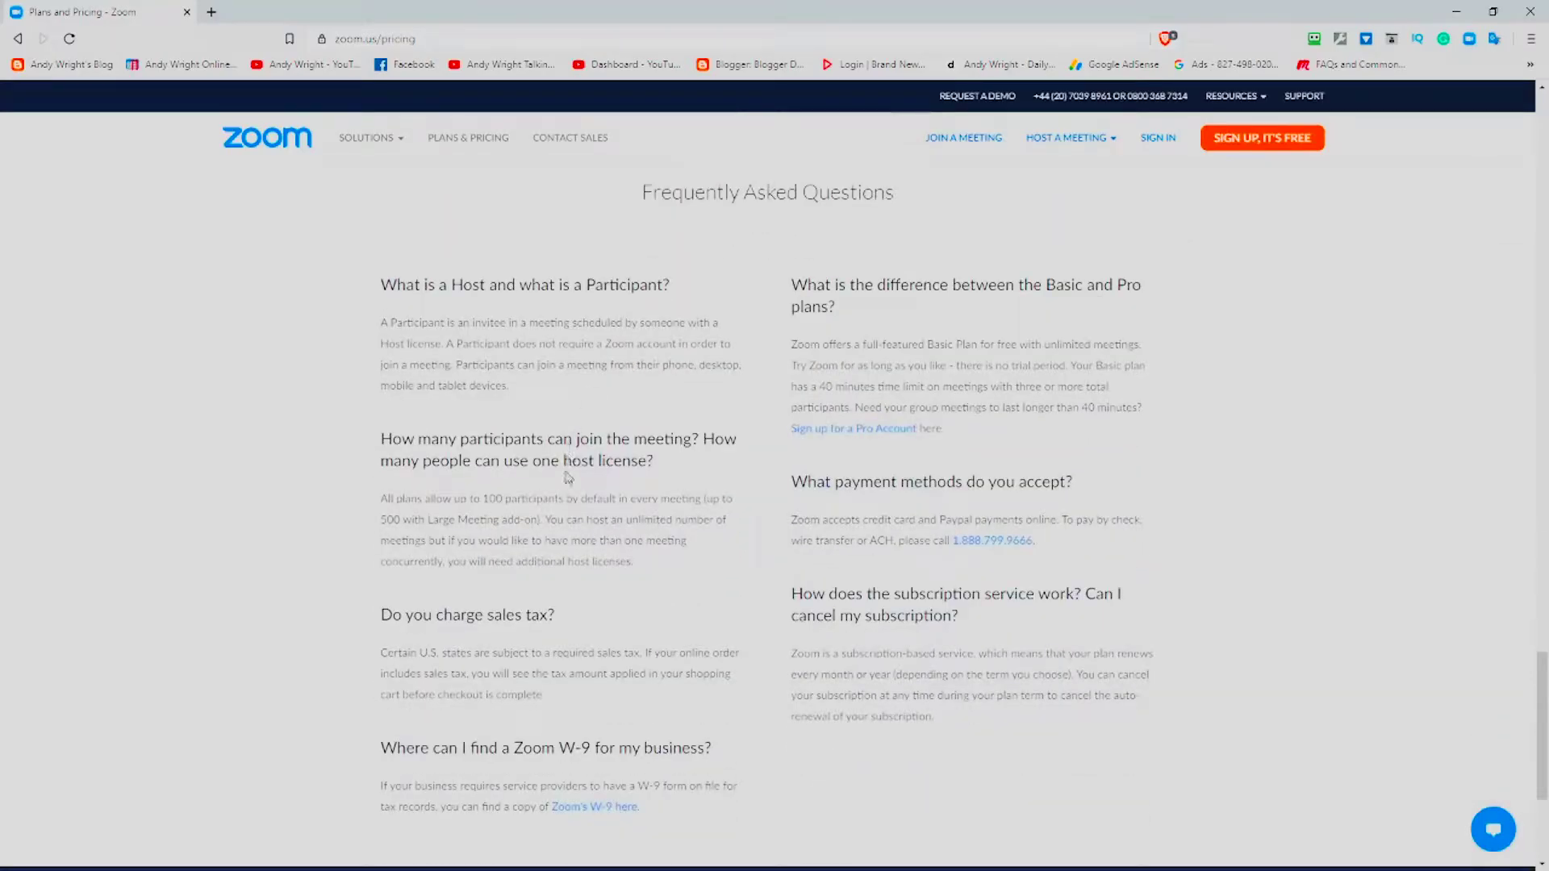
scroll(560, 476, down, 4)
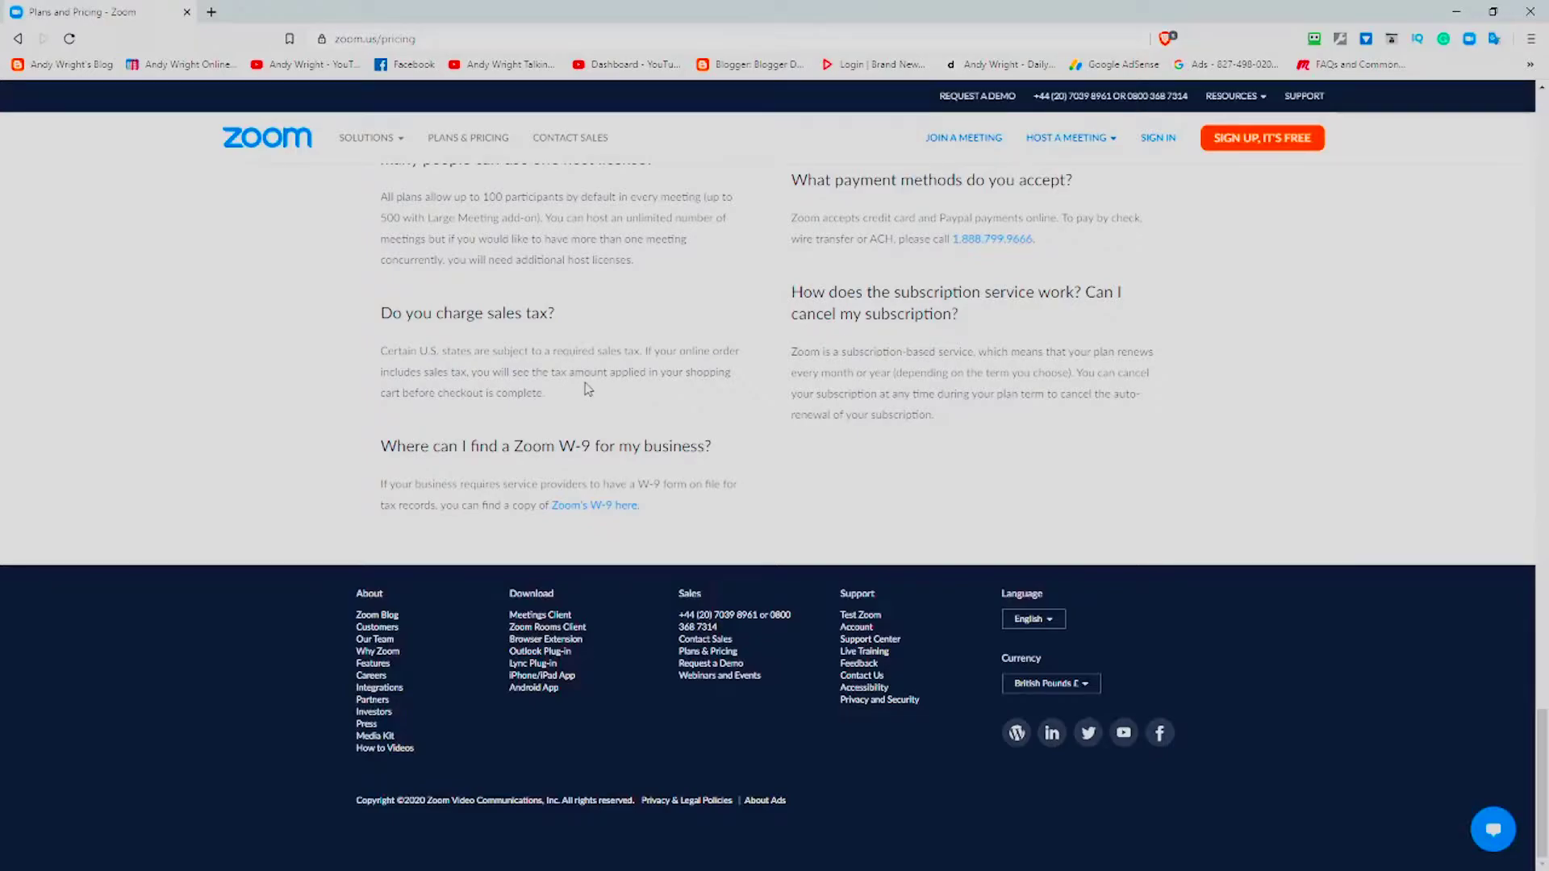
Return to the plan comparison and examine the Business plan's pricing for additional participants
scroll(577, 387, up, 6)
scroll(775, 298, up, 19)
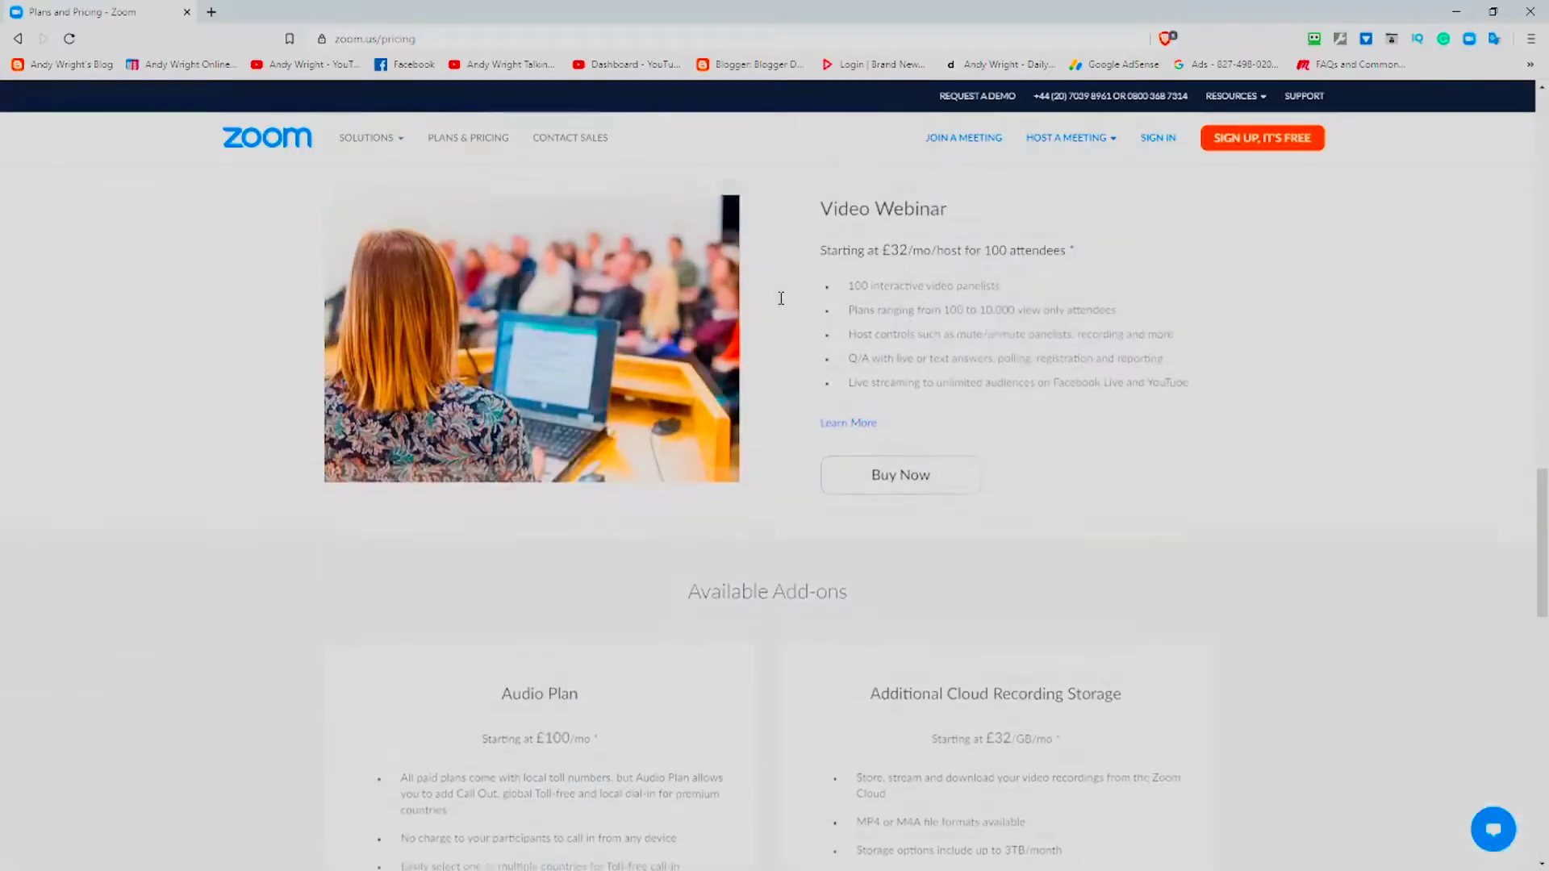
scroll(761, 310, up, 10)
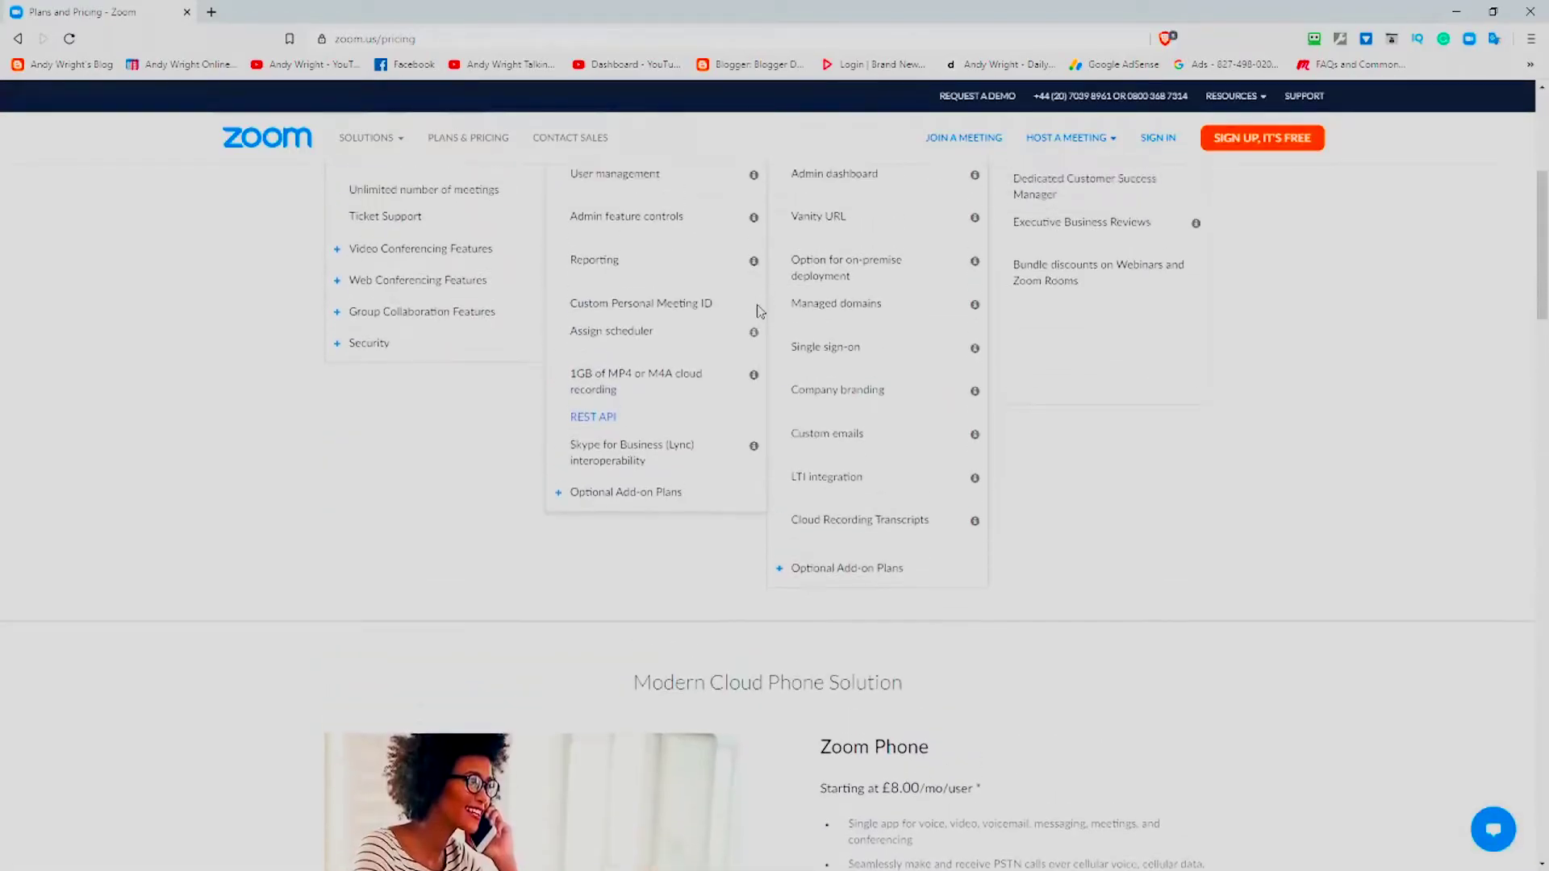
scroll(756, 307, down, 2)
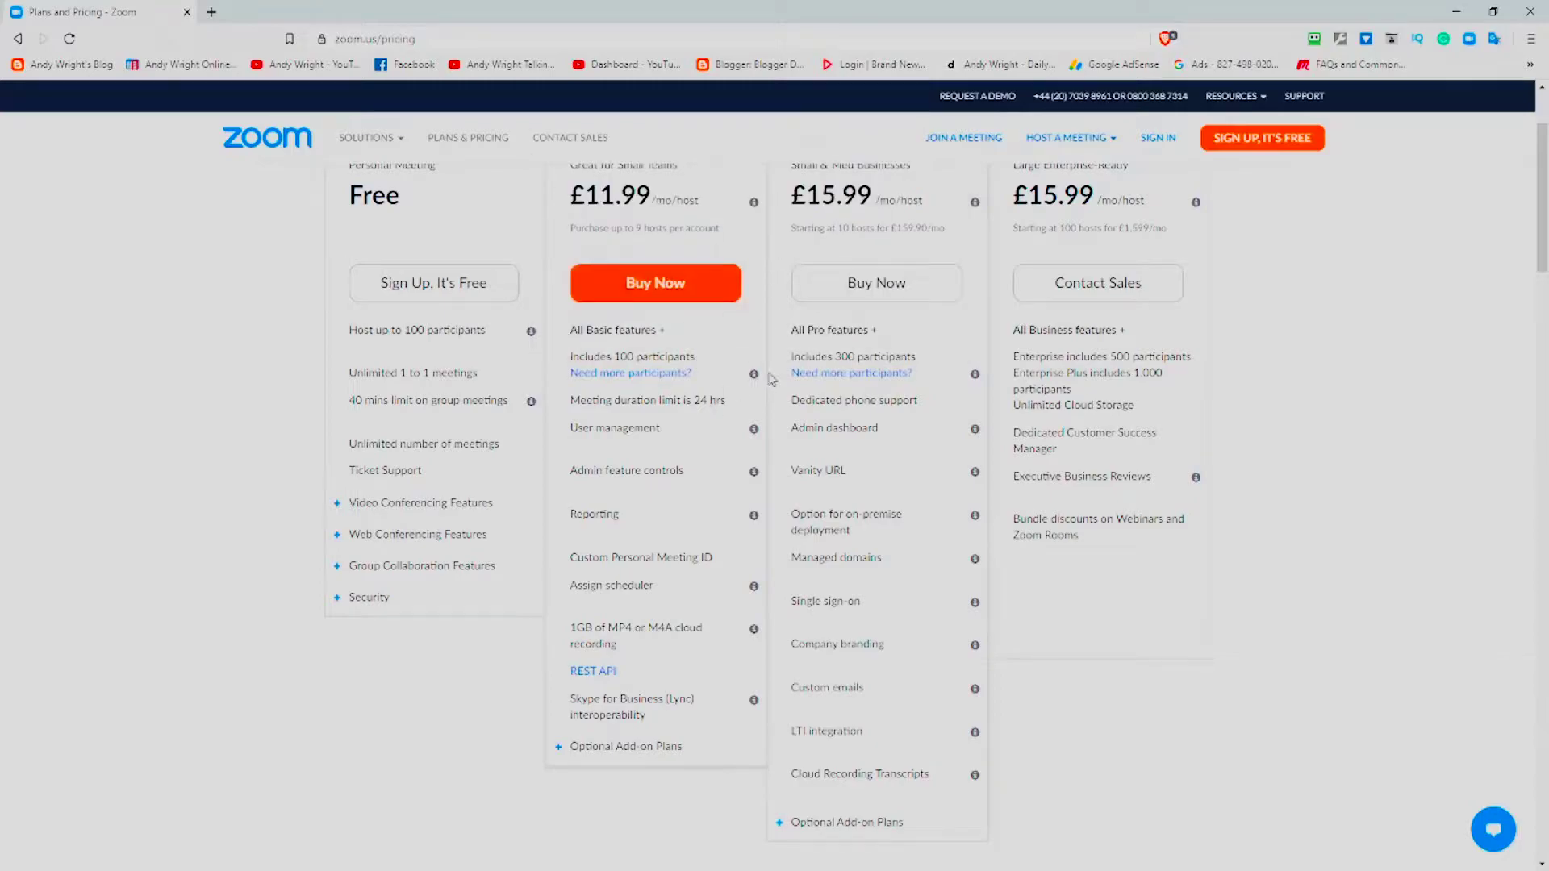
mouse_move(883, 380)
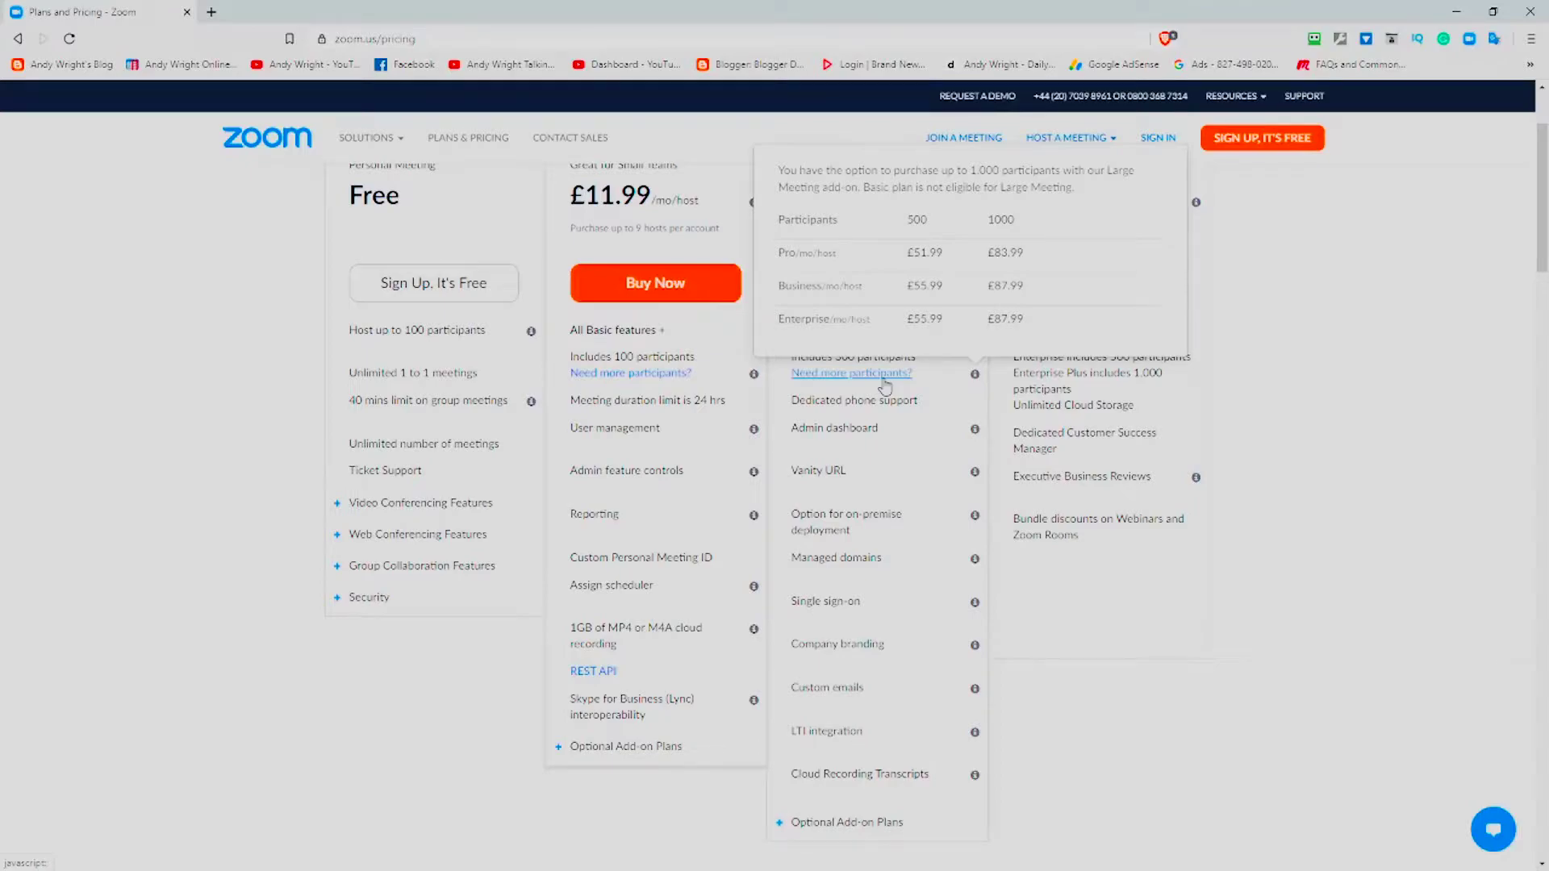
scroll(985, 438, up, 2)
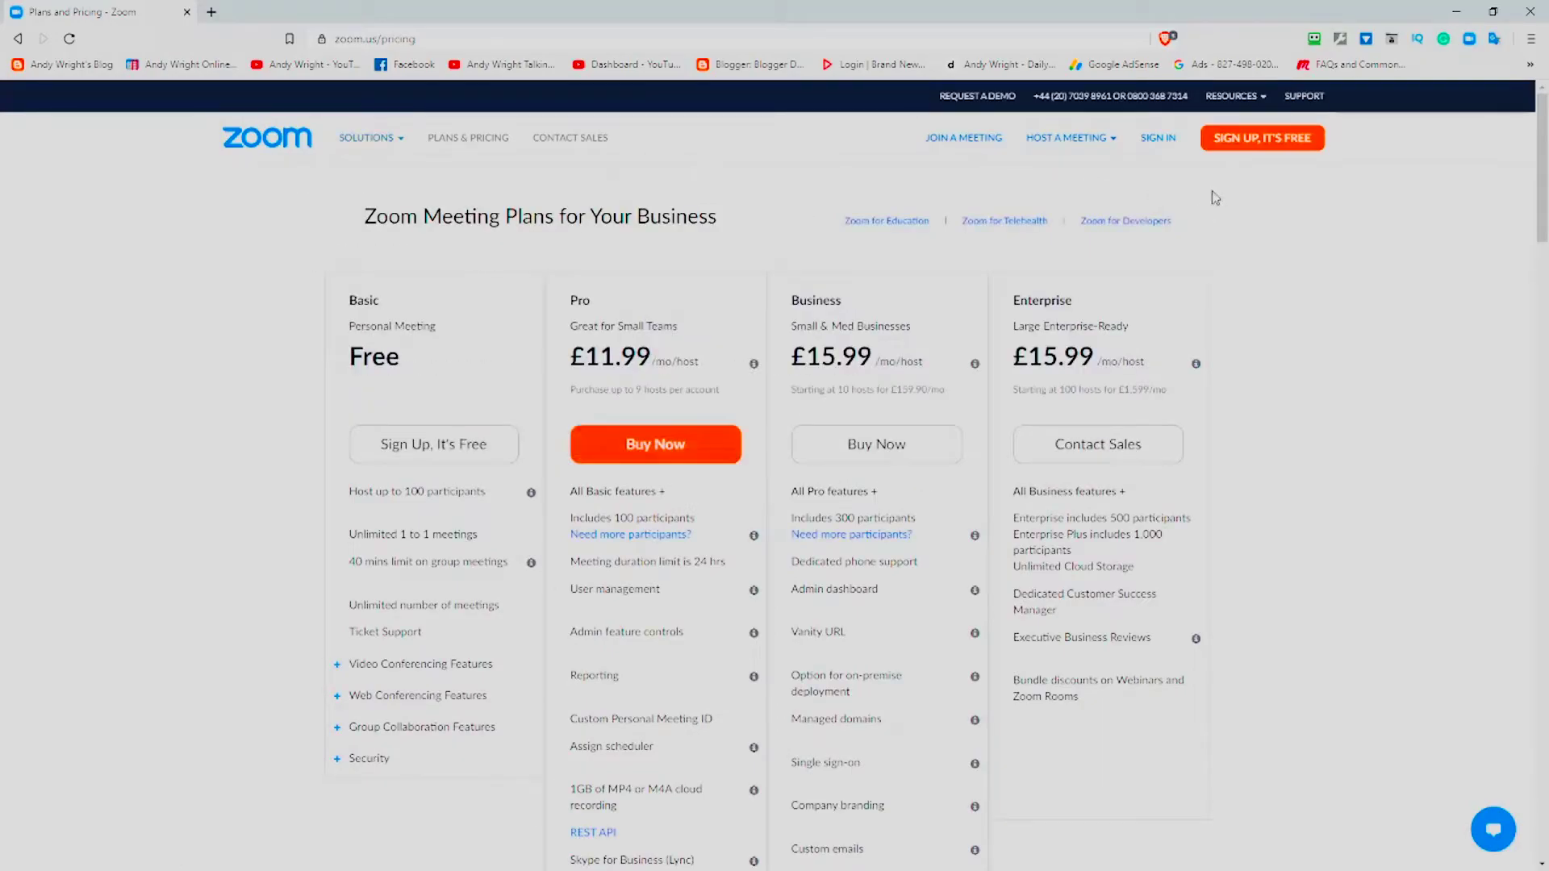
Open the free account sign-up page
click(1229, 139)
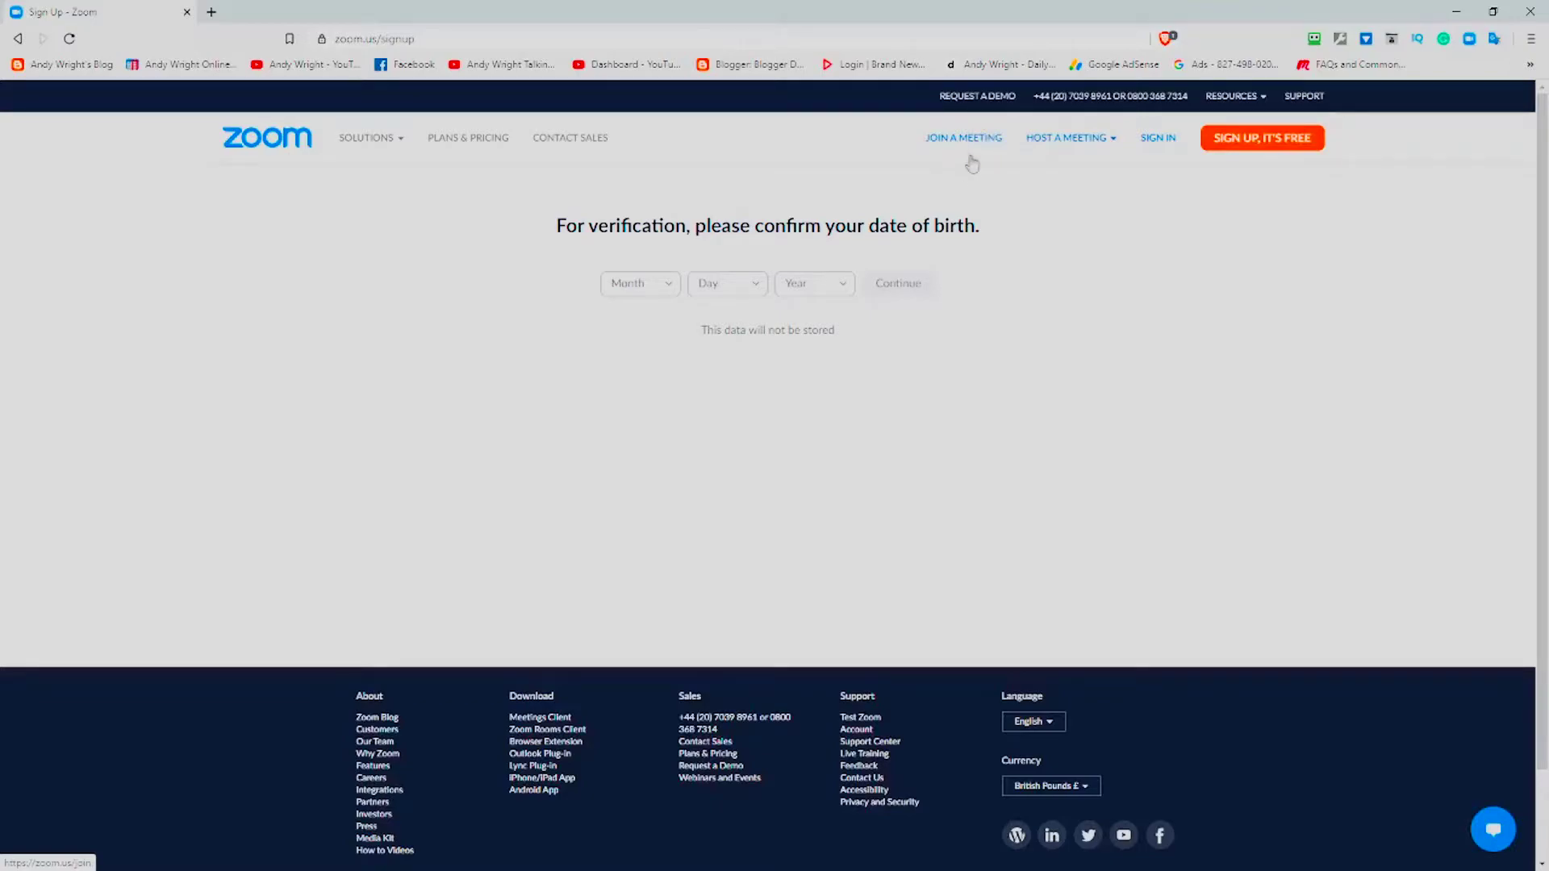
mouse_move(1067, 137)
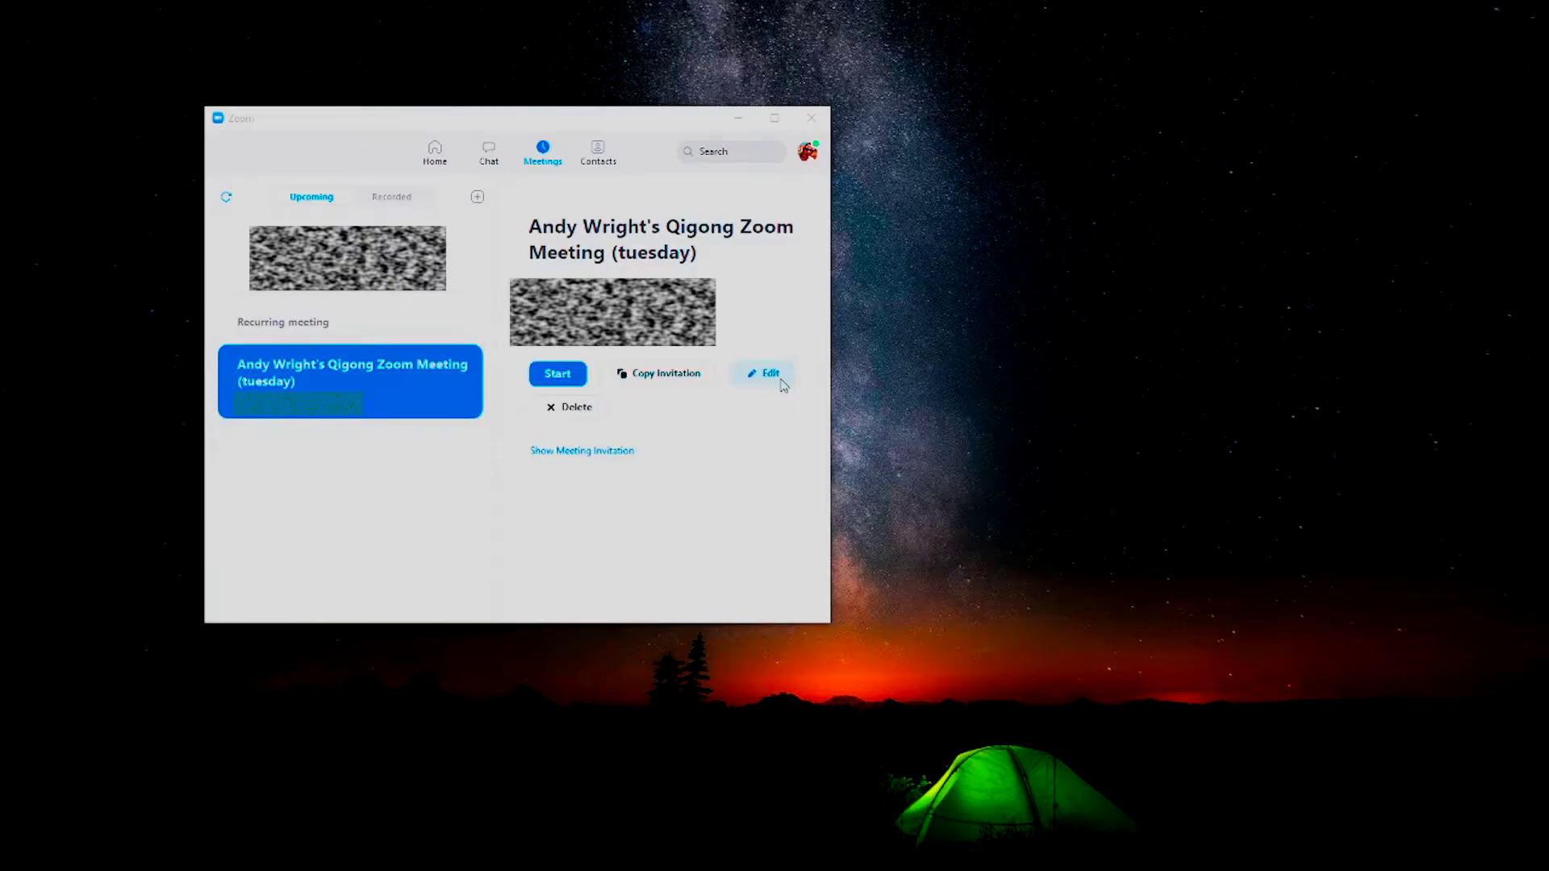
In the Zoom desktop app, review the recurring Tuesday meeting's edit and advanced options without saving, and show the recorded meetings
click(685, 385)
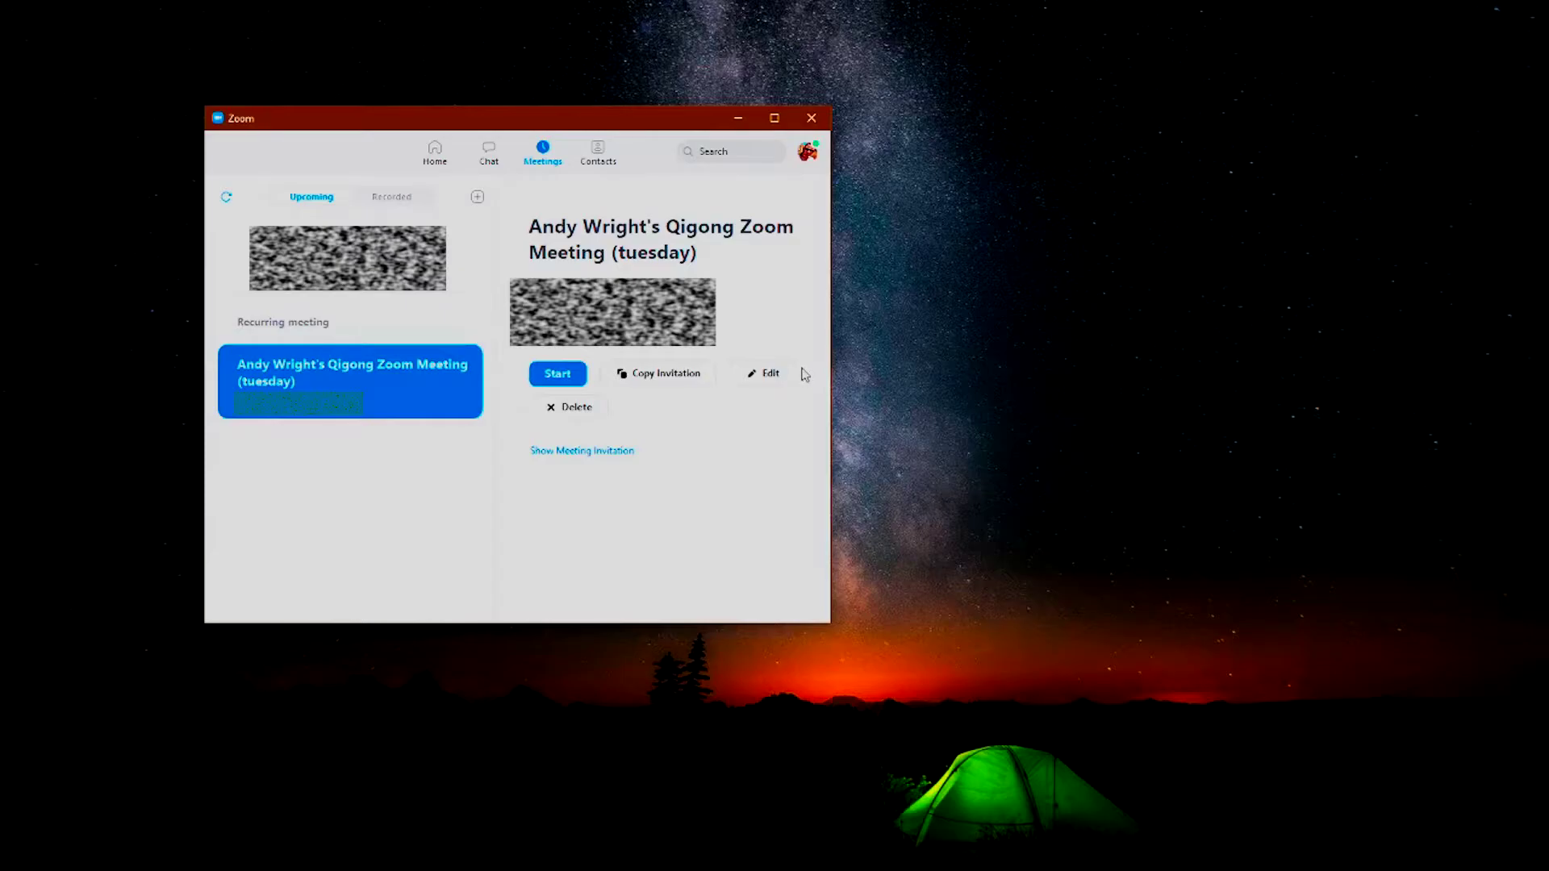
click(772, 374)
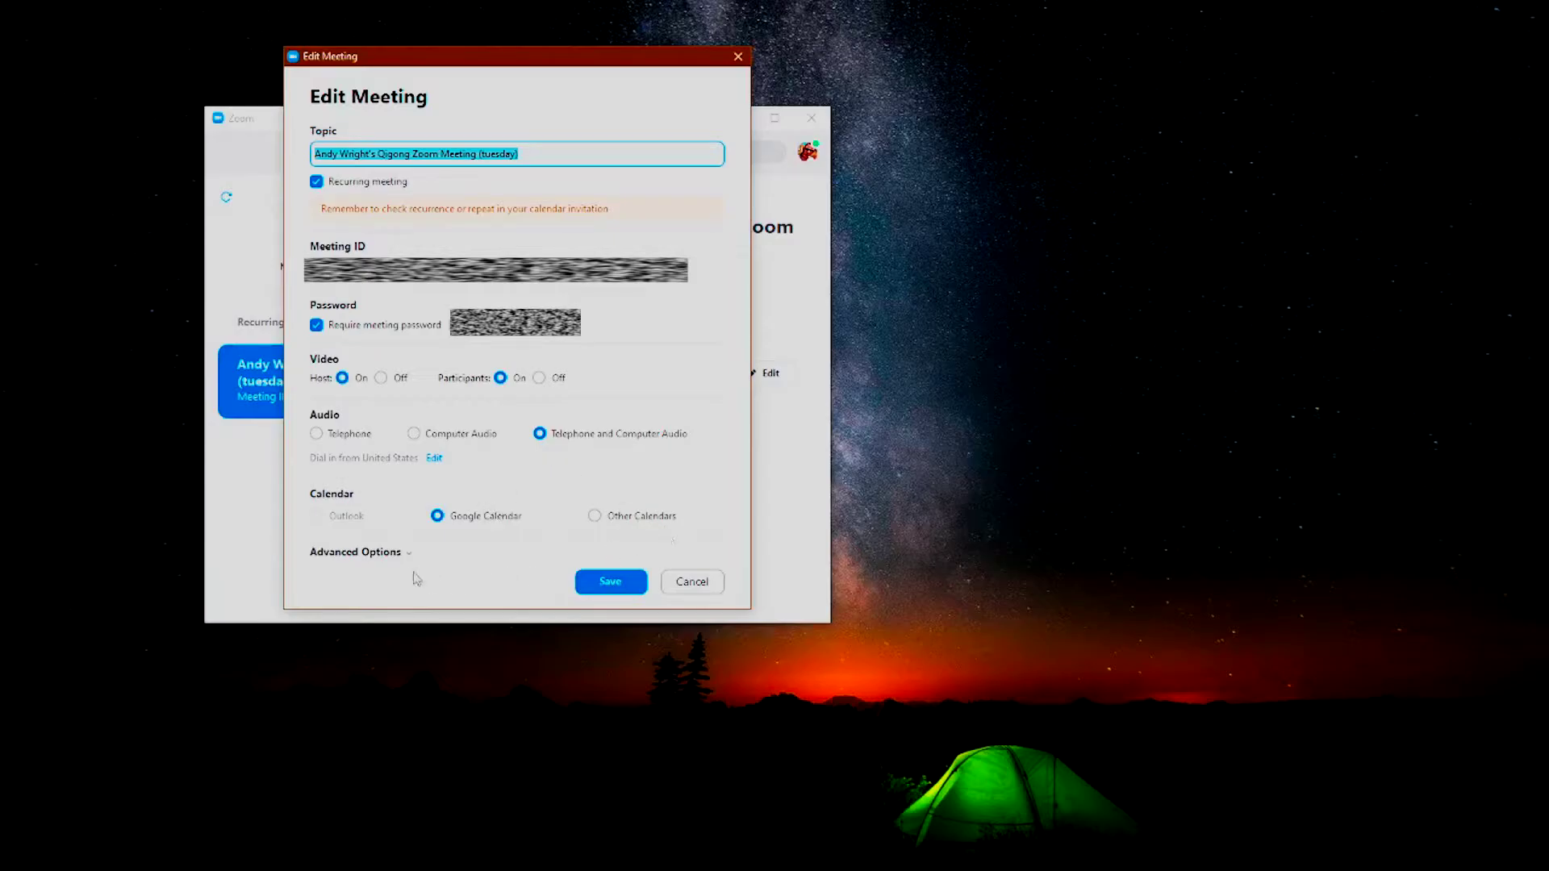
click(380, 555)
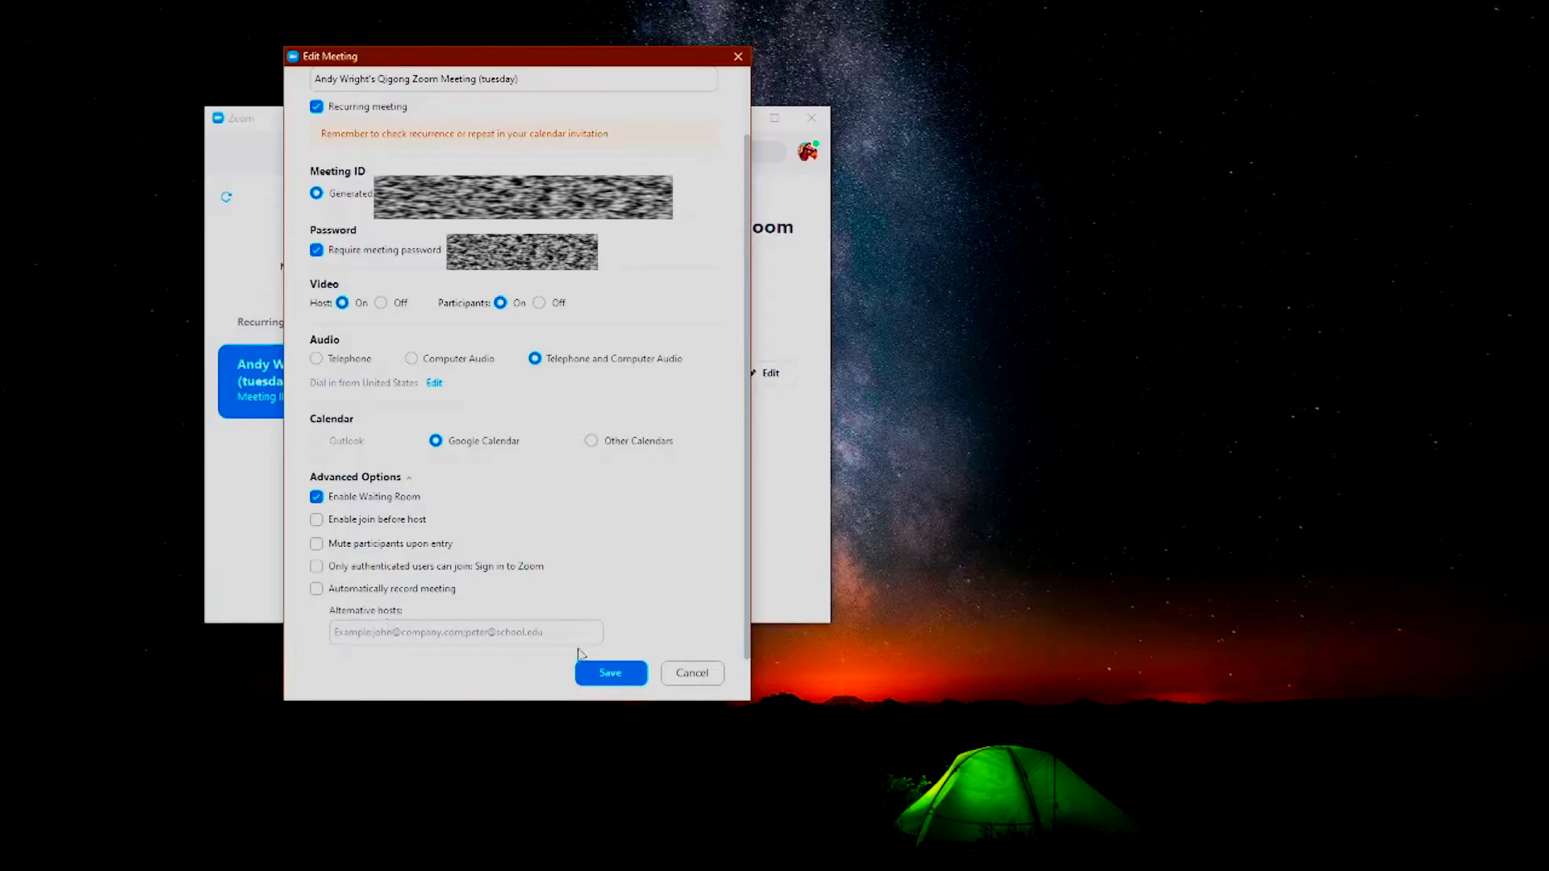
click(692, 676)
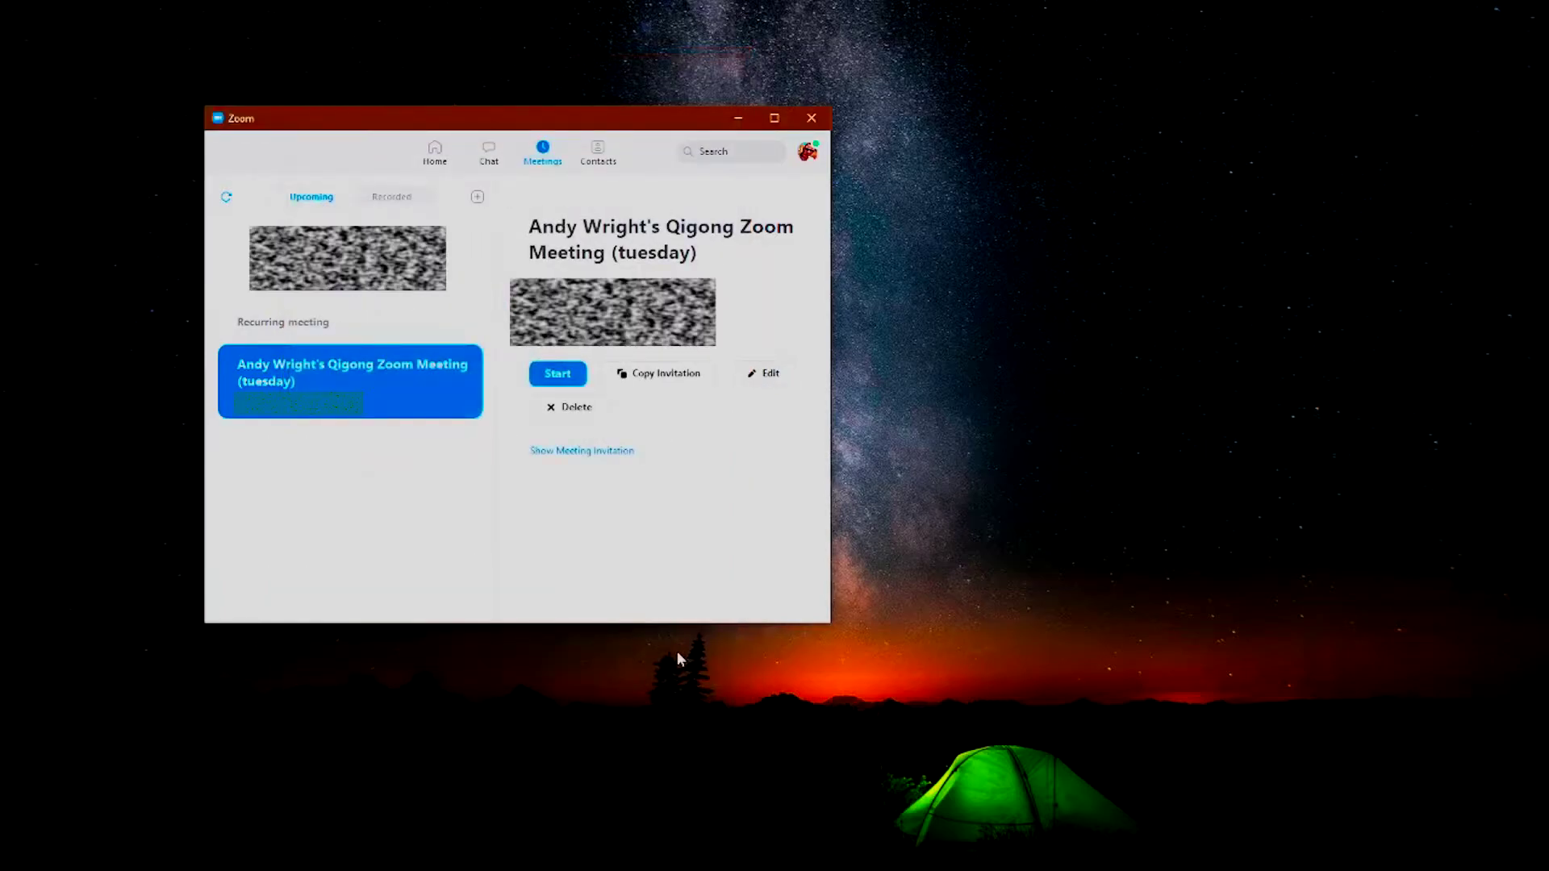
click(391, 196)
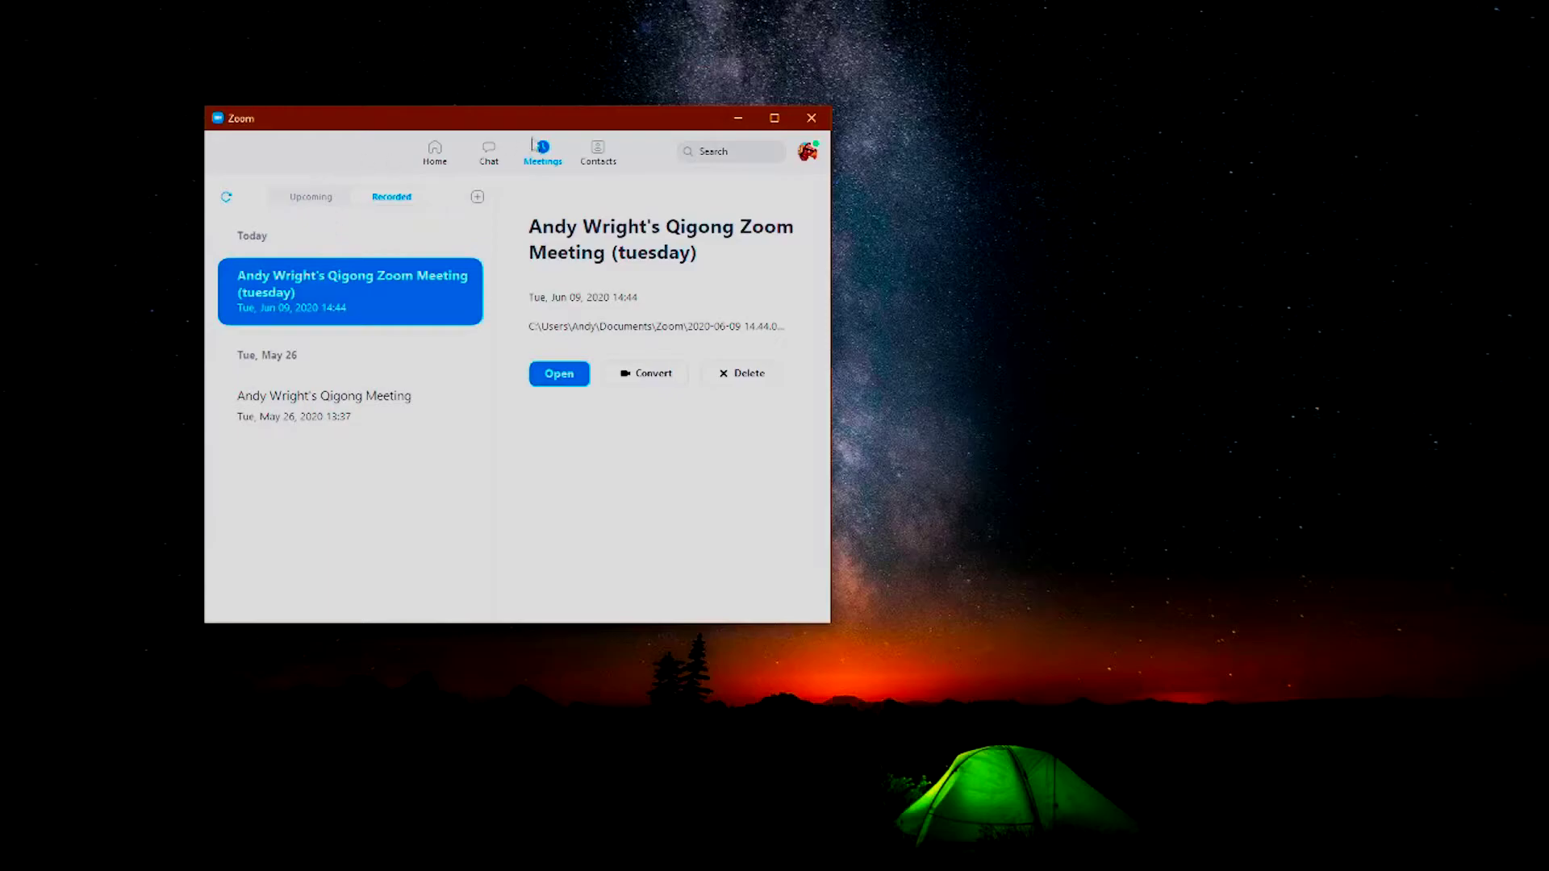
Start a new meeting from the home screen and join it with computer audio
click(435, 162)
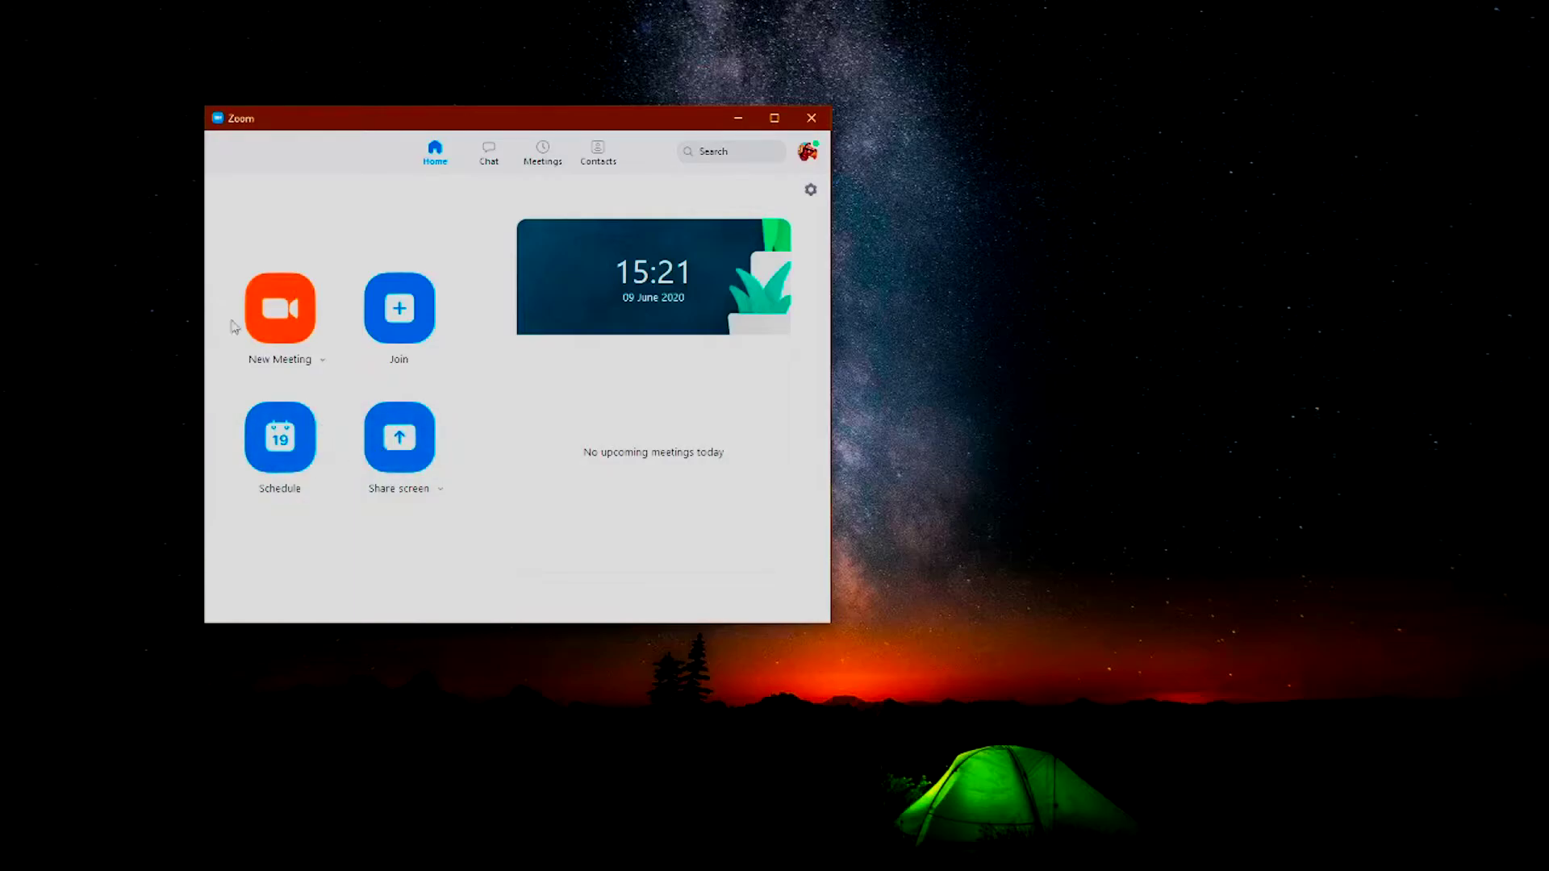
click(275, 338)
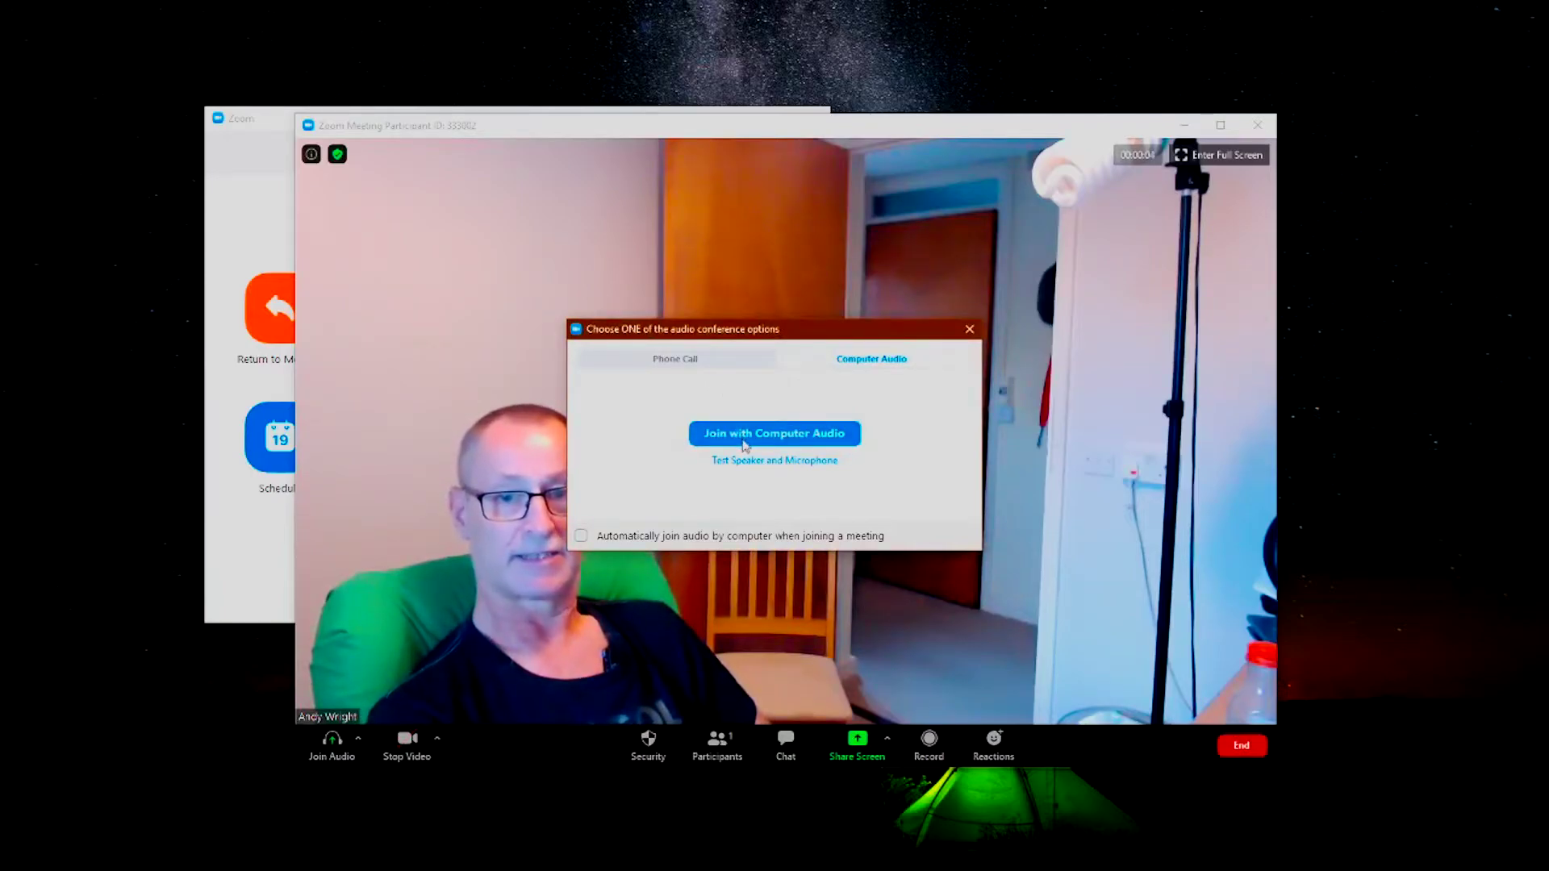
click(742, 441)
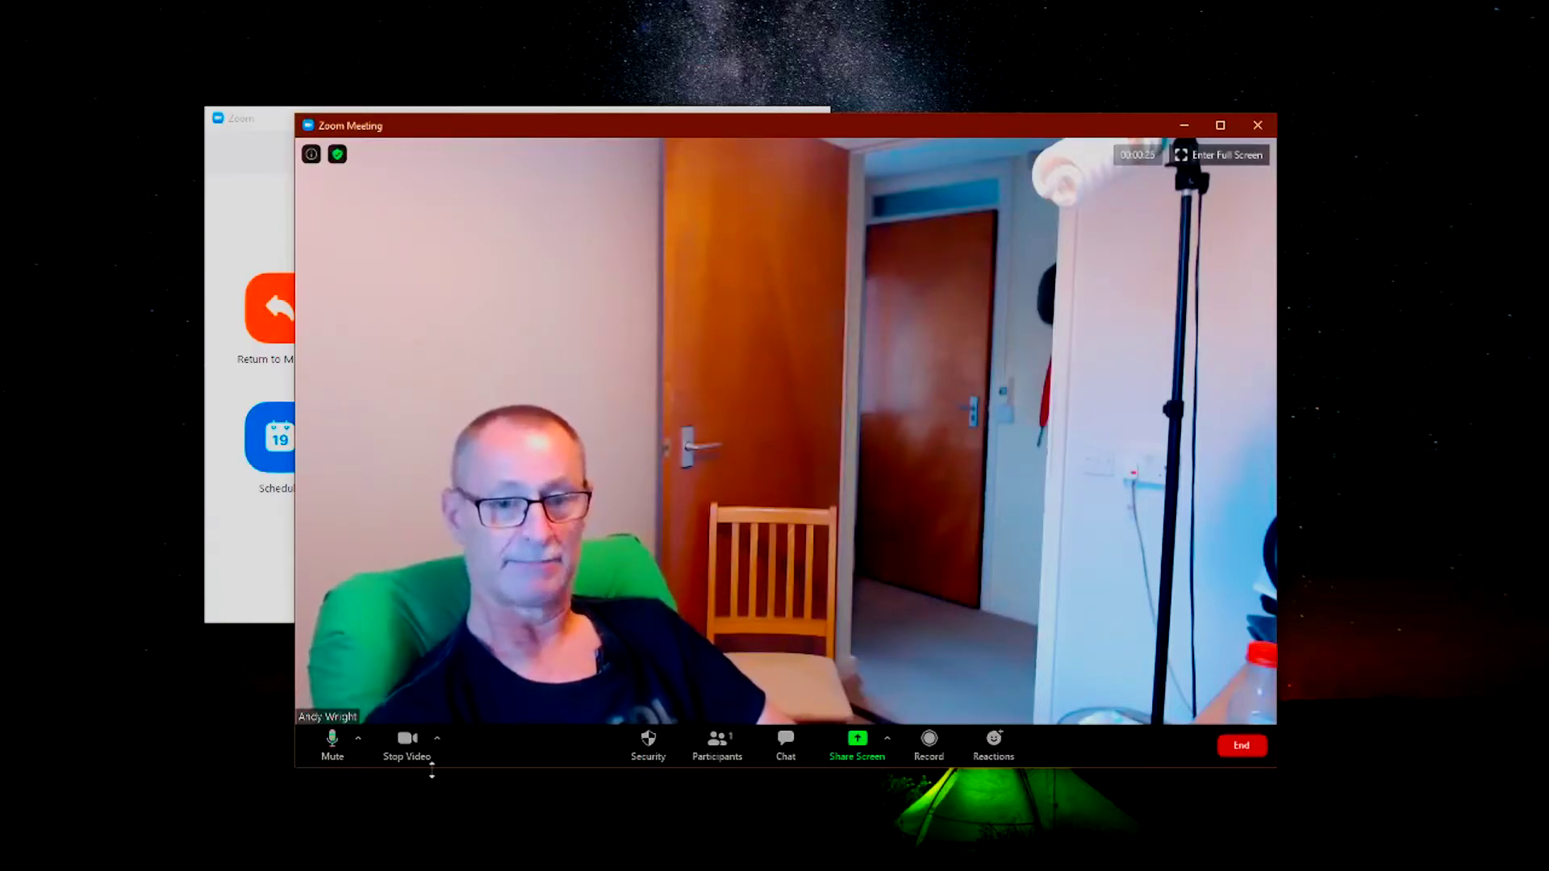
Apply the San Francisco virtual background to the meeting video, downloading the Smart Virtual Background package
click(436, 739)
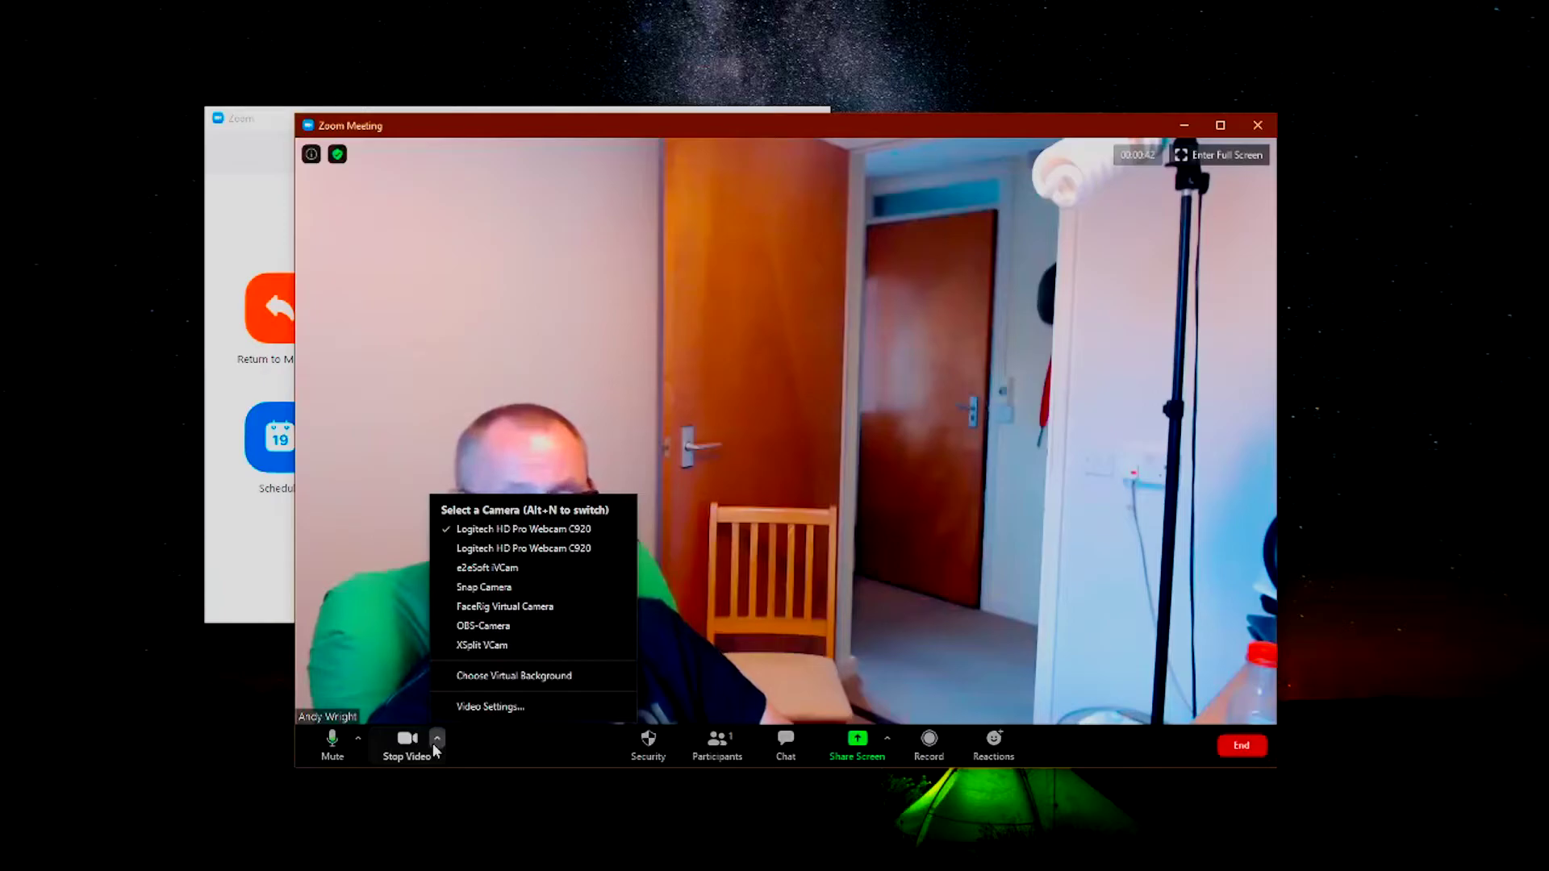
click(519, 682)
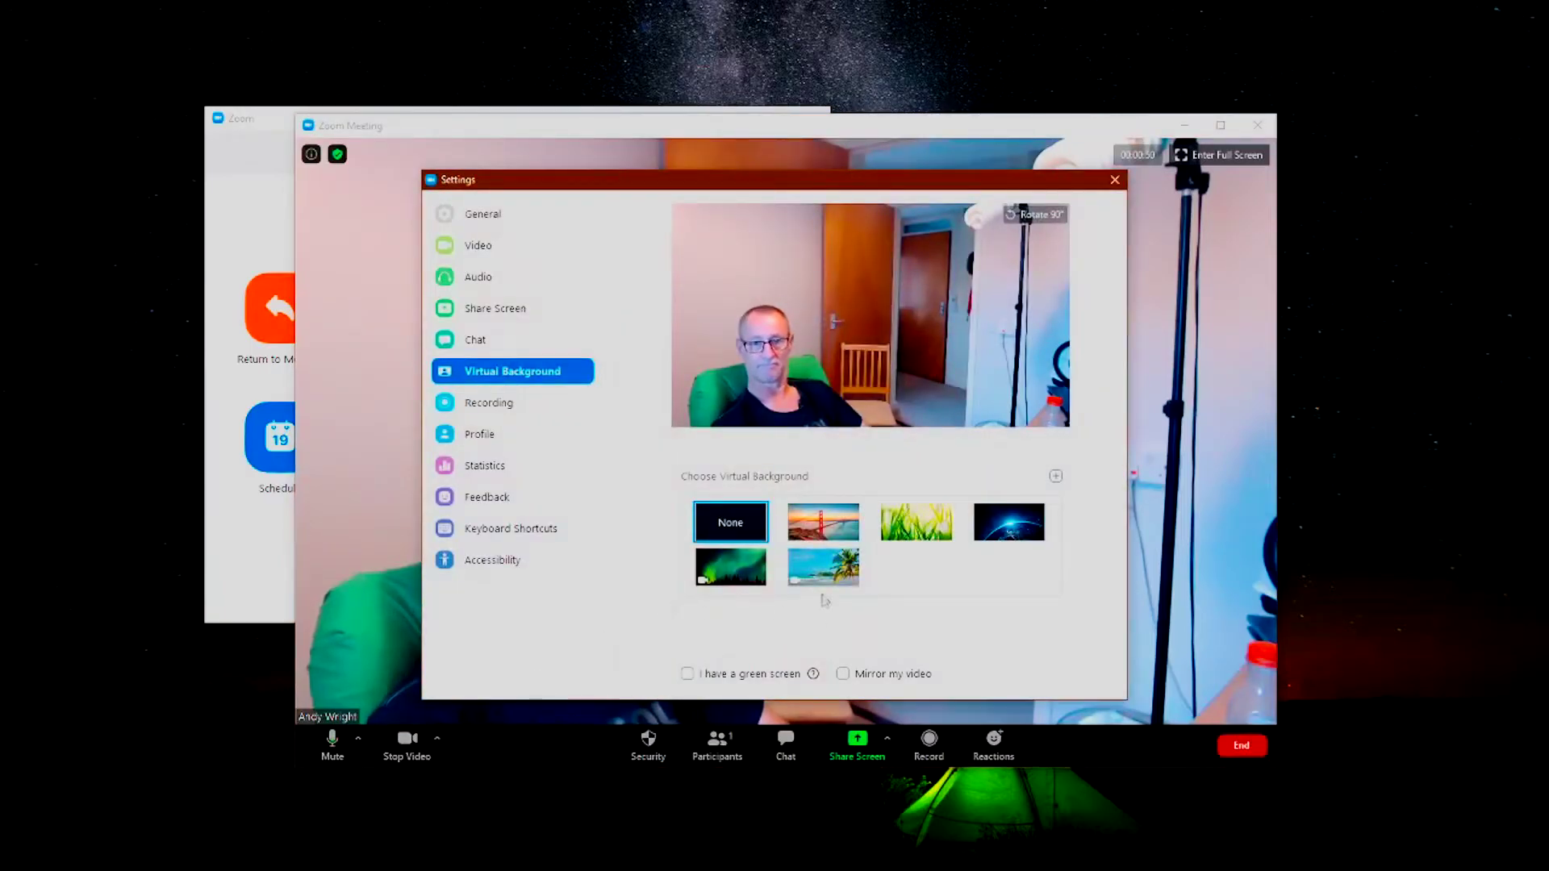
click(820, 530)
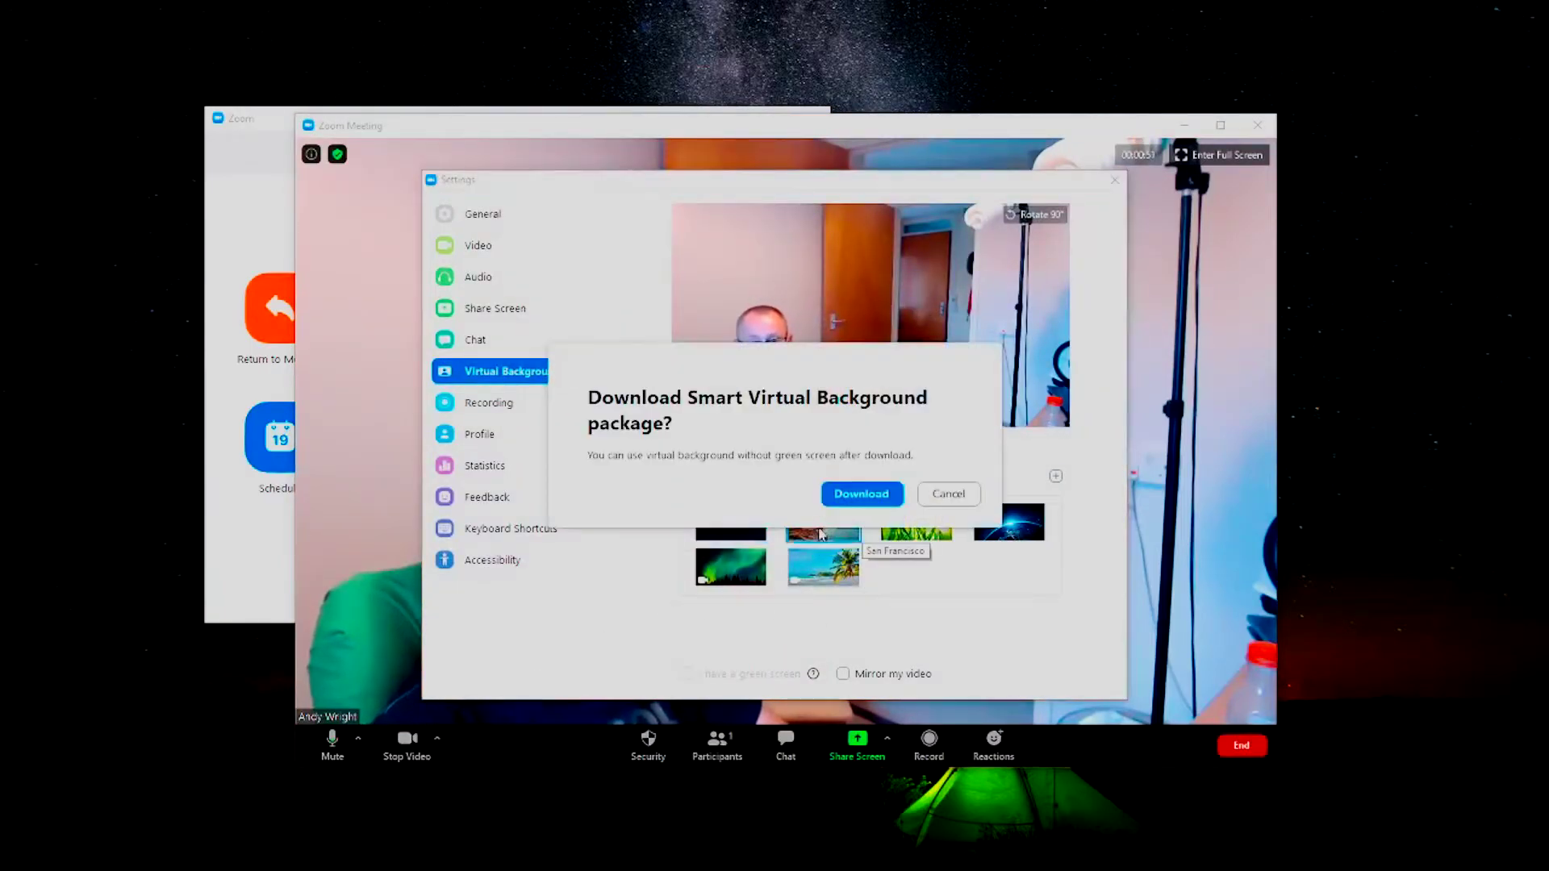
click(861, 500)
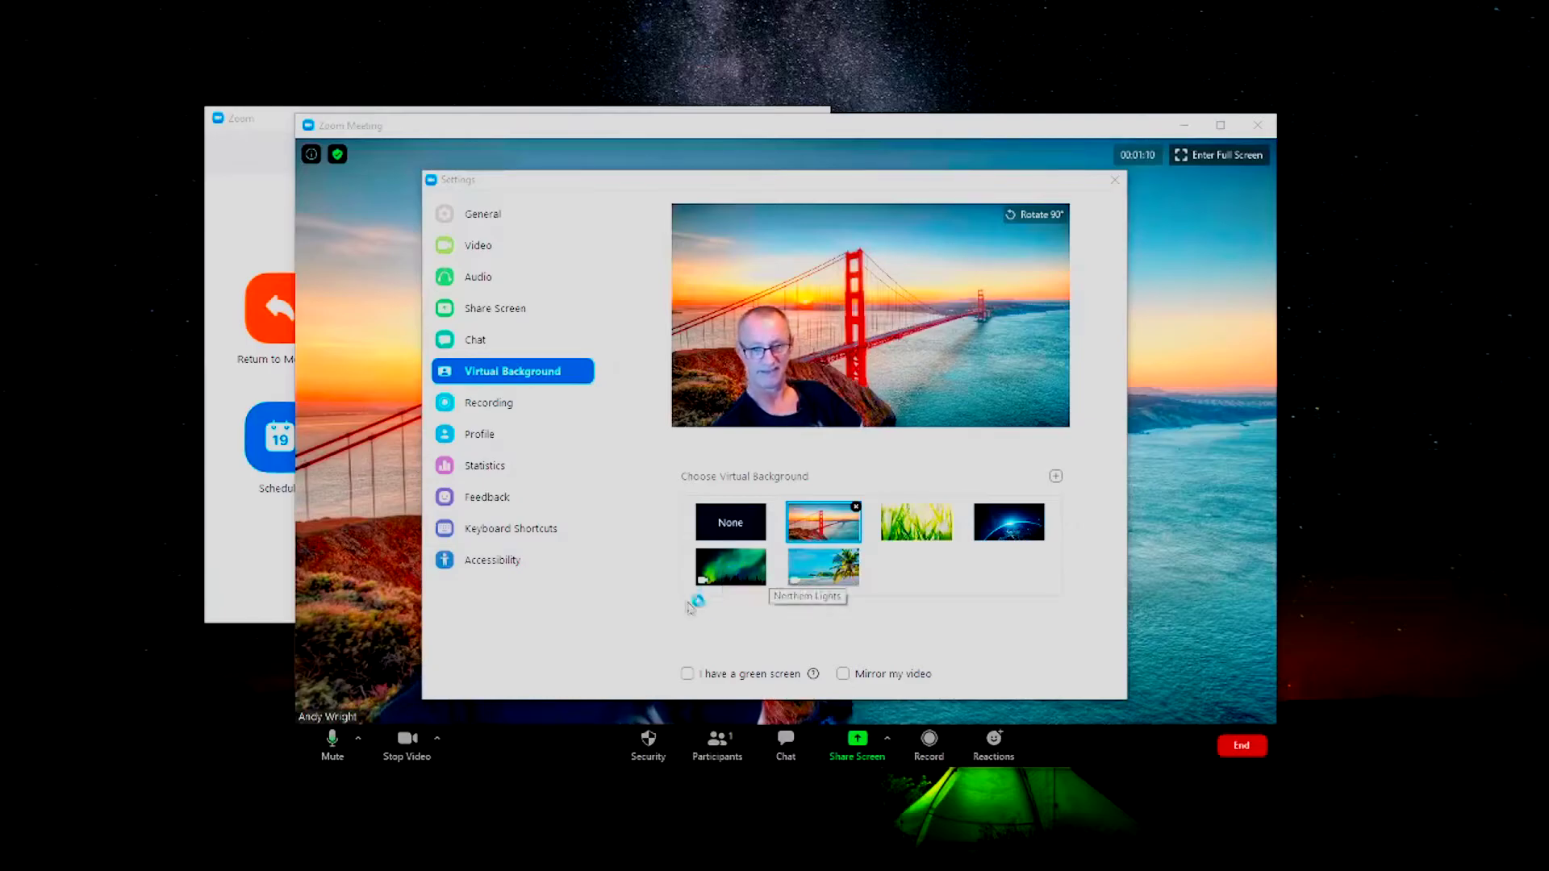
Try the green screen option and mirror the video with the virtual background, switching mirroring off again
click(687, 676)
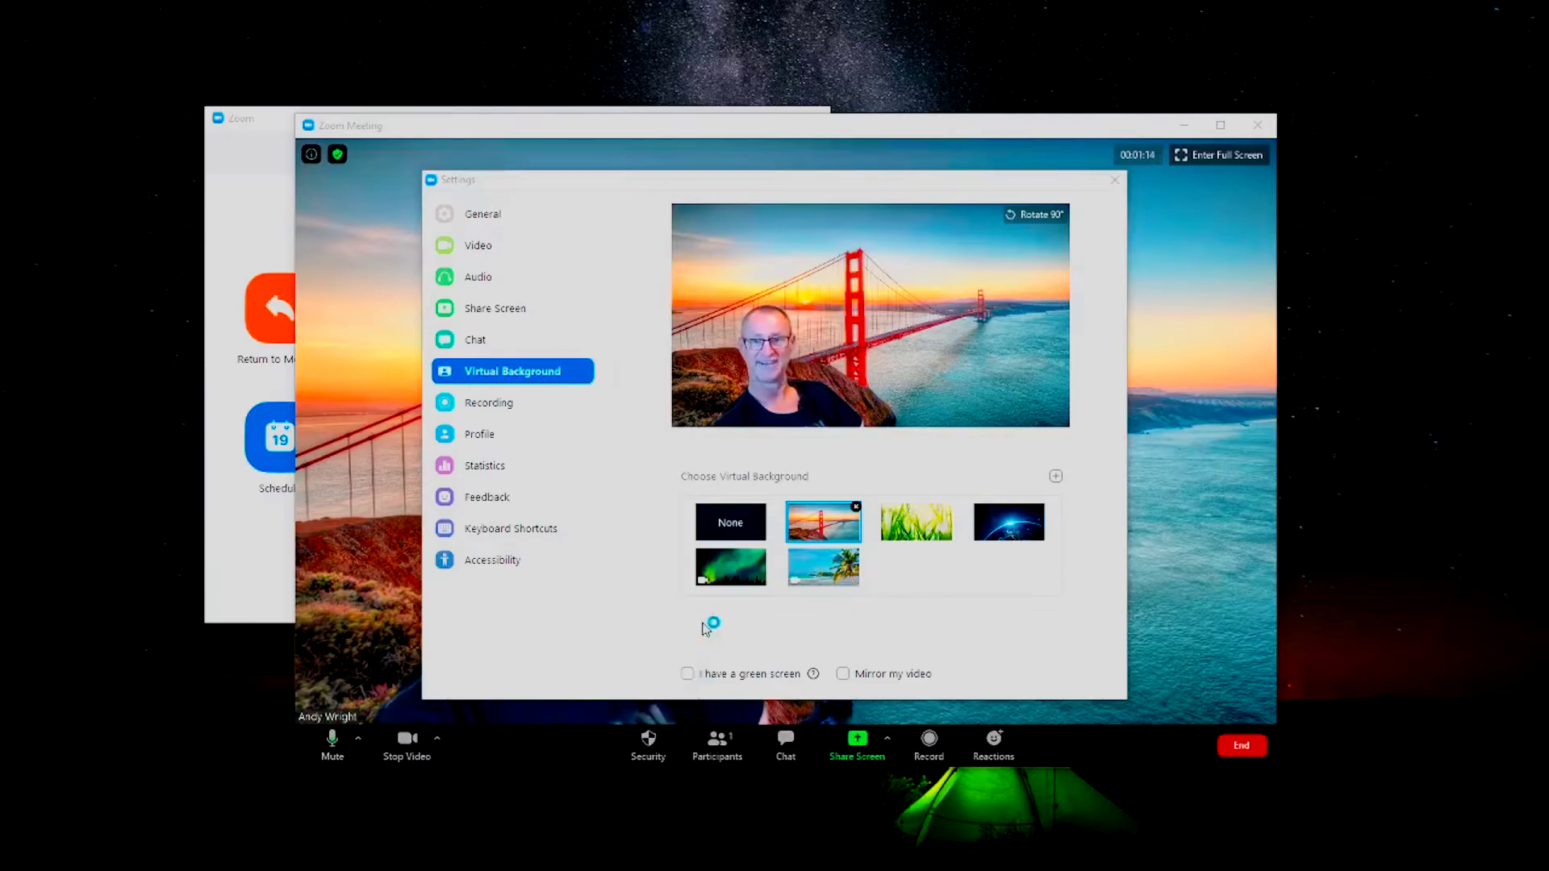
click(844, 674)
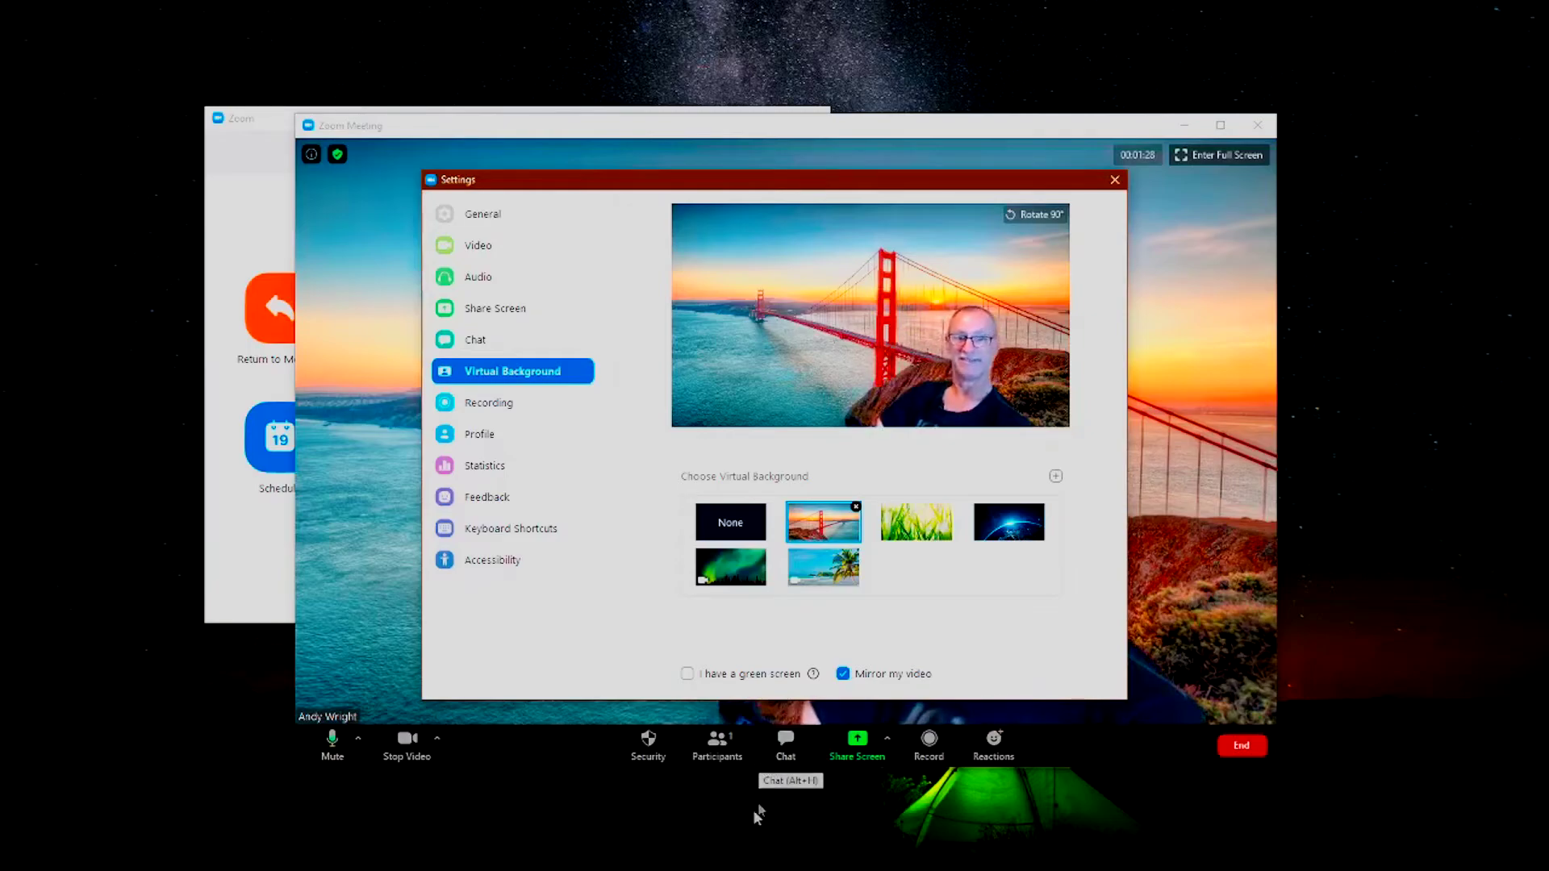
click(843, 675)
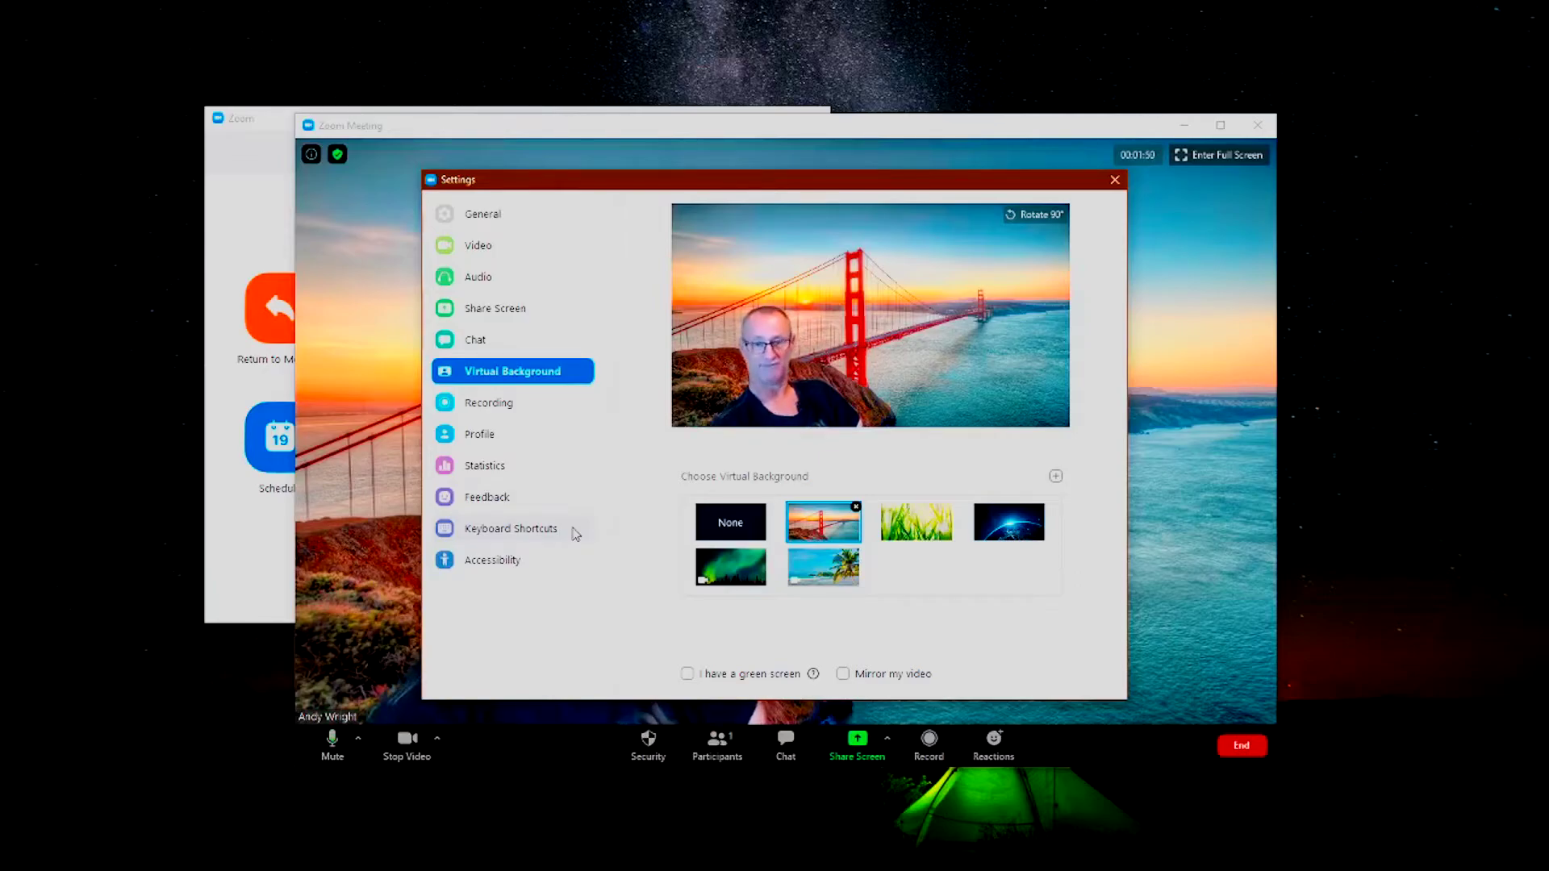
Reset the virtual background to None and show the audio settings
click(755, 537)
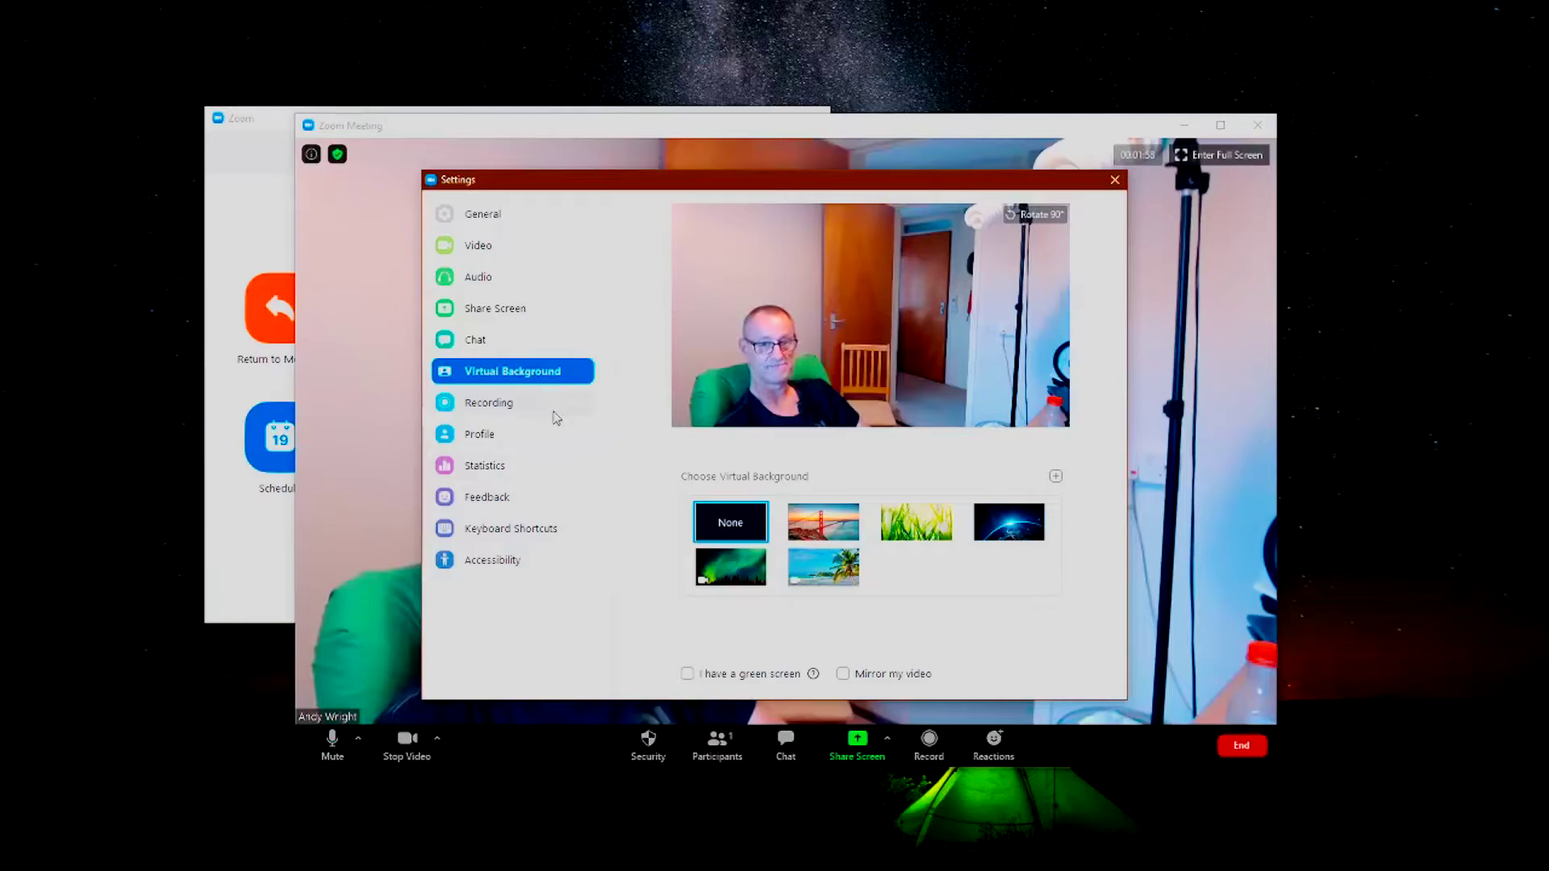
click(555, 284)
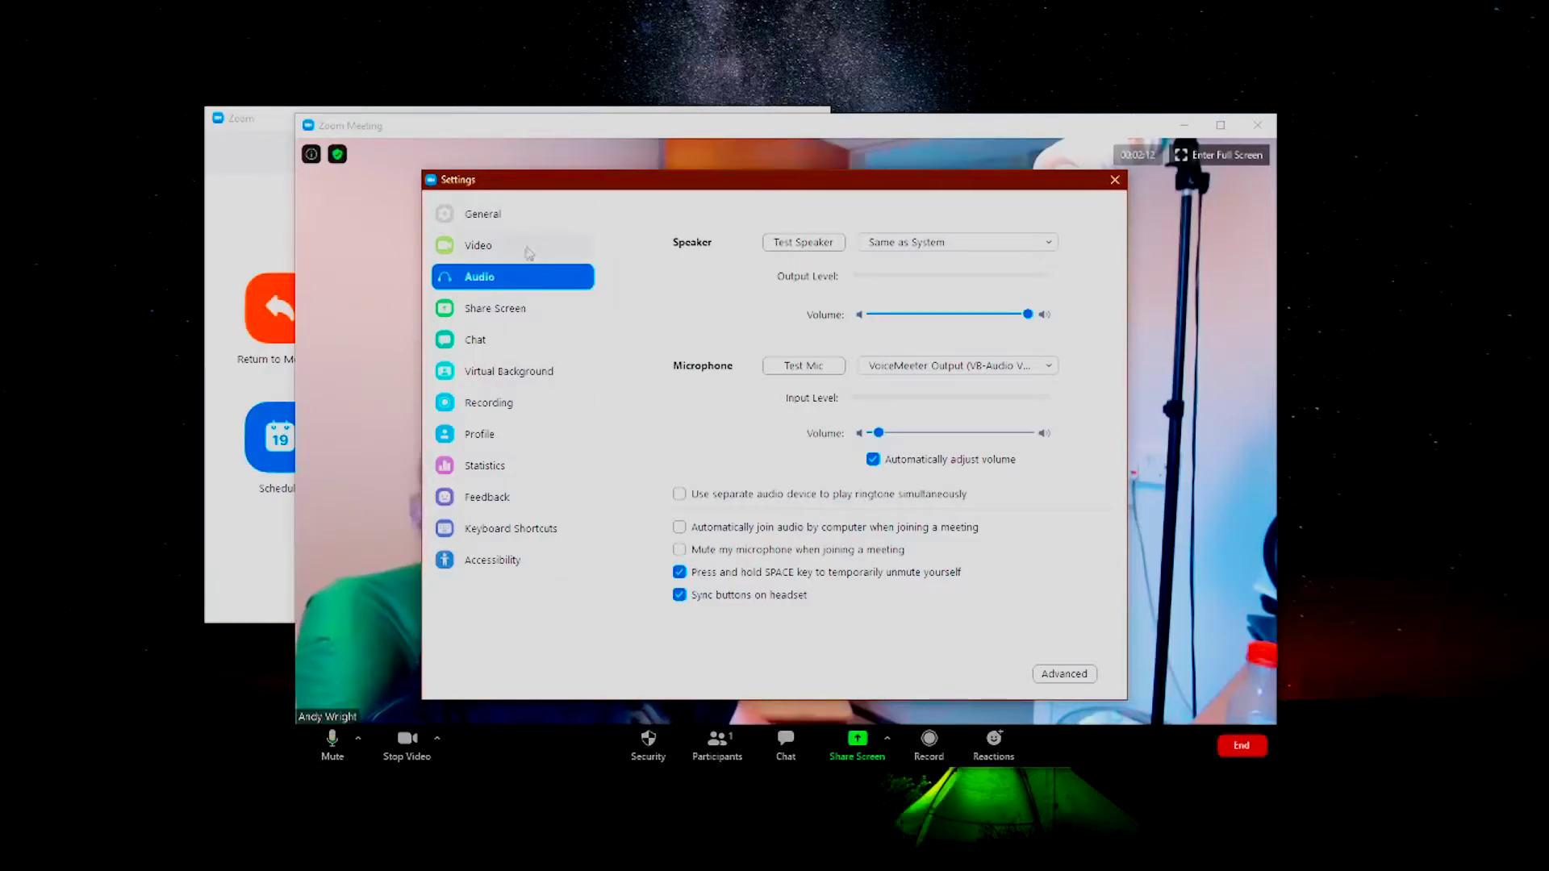
In the video settings, compare the 16:9 and original camera ratios, and enable HD with the 16:9 (Widescreen) ratio
click(484, 245)
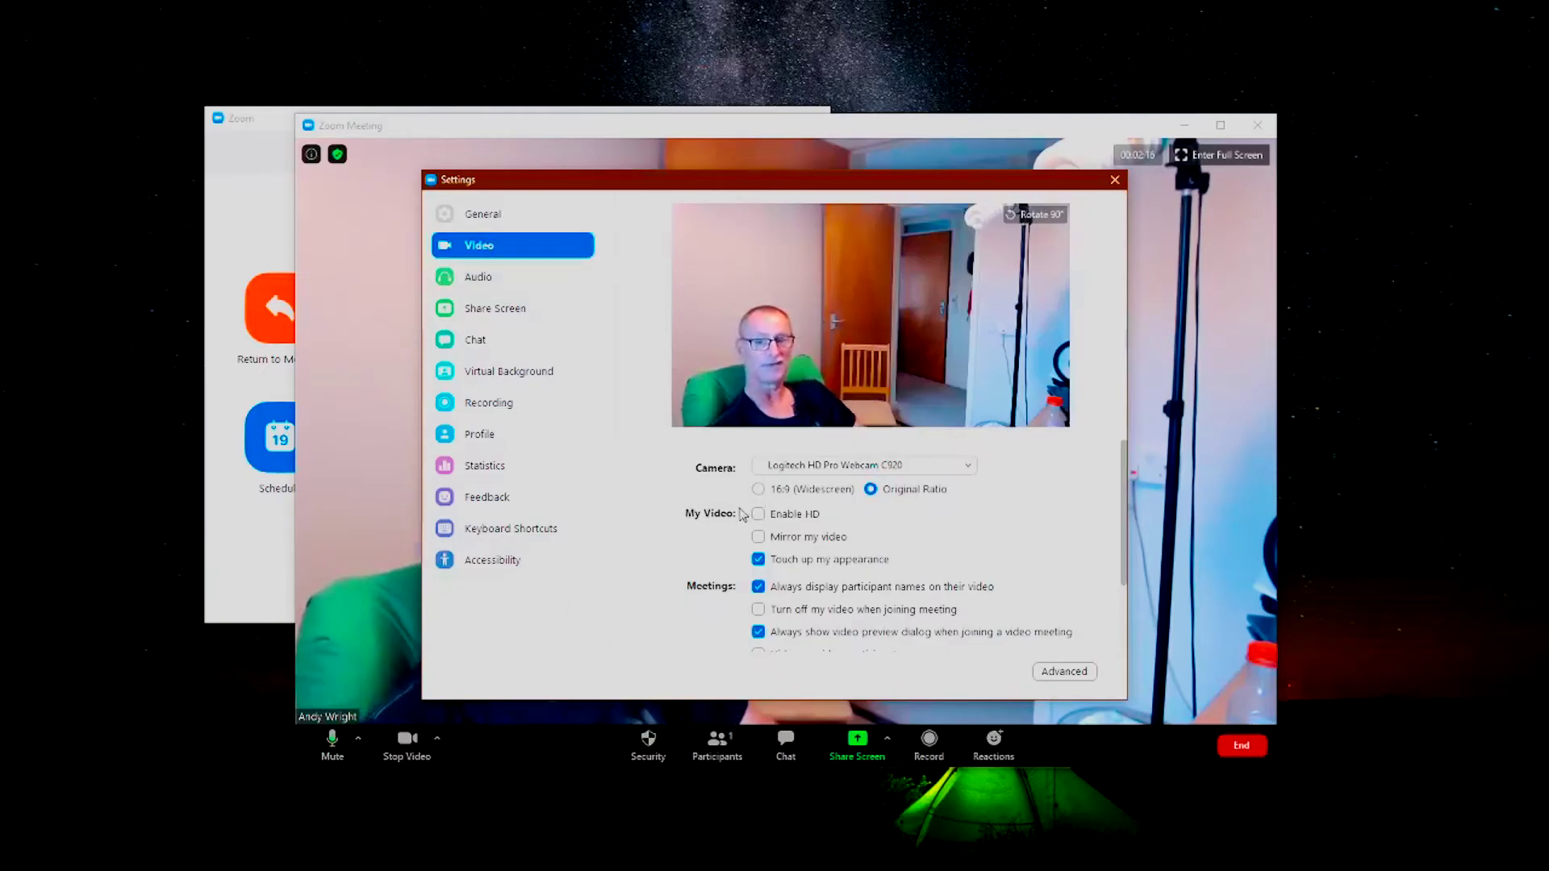
click(763, 492)
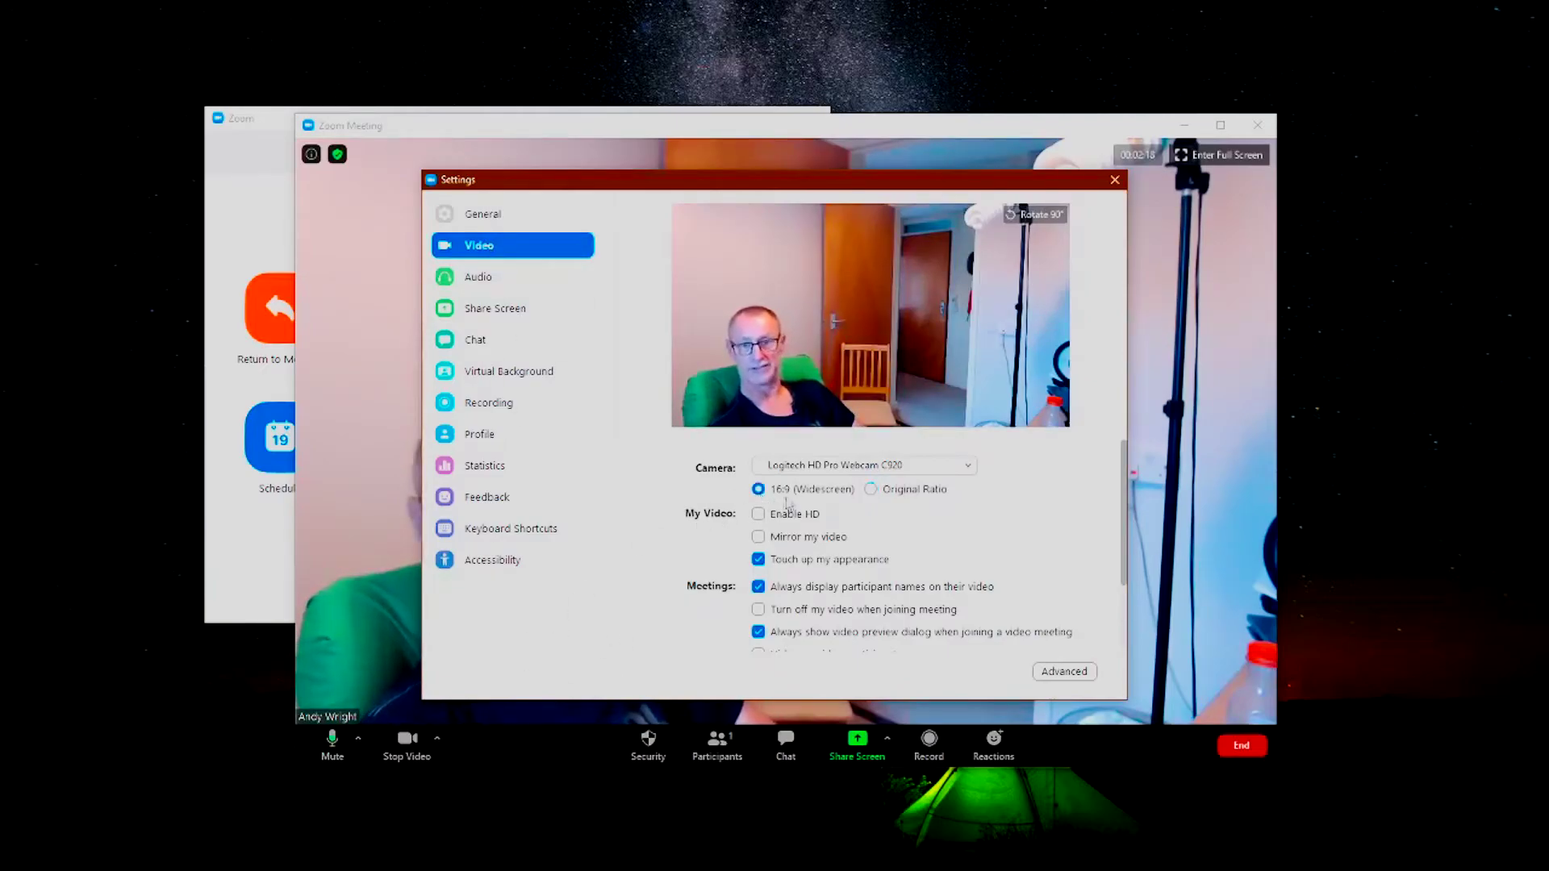
click(870, 489)
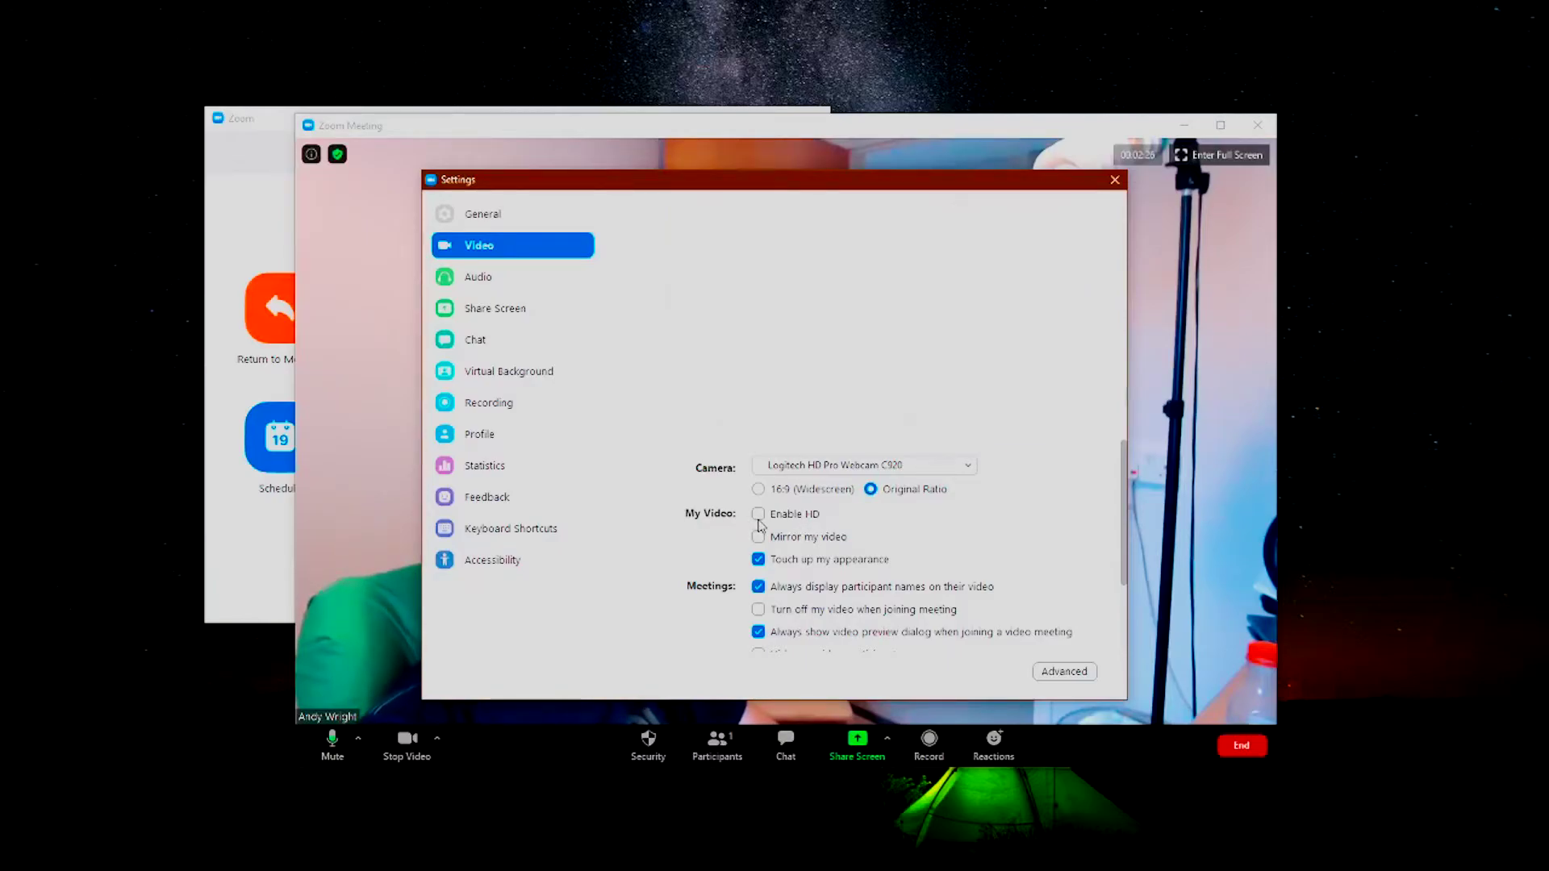
click(759, 523)
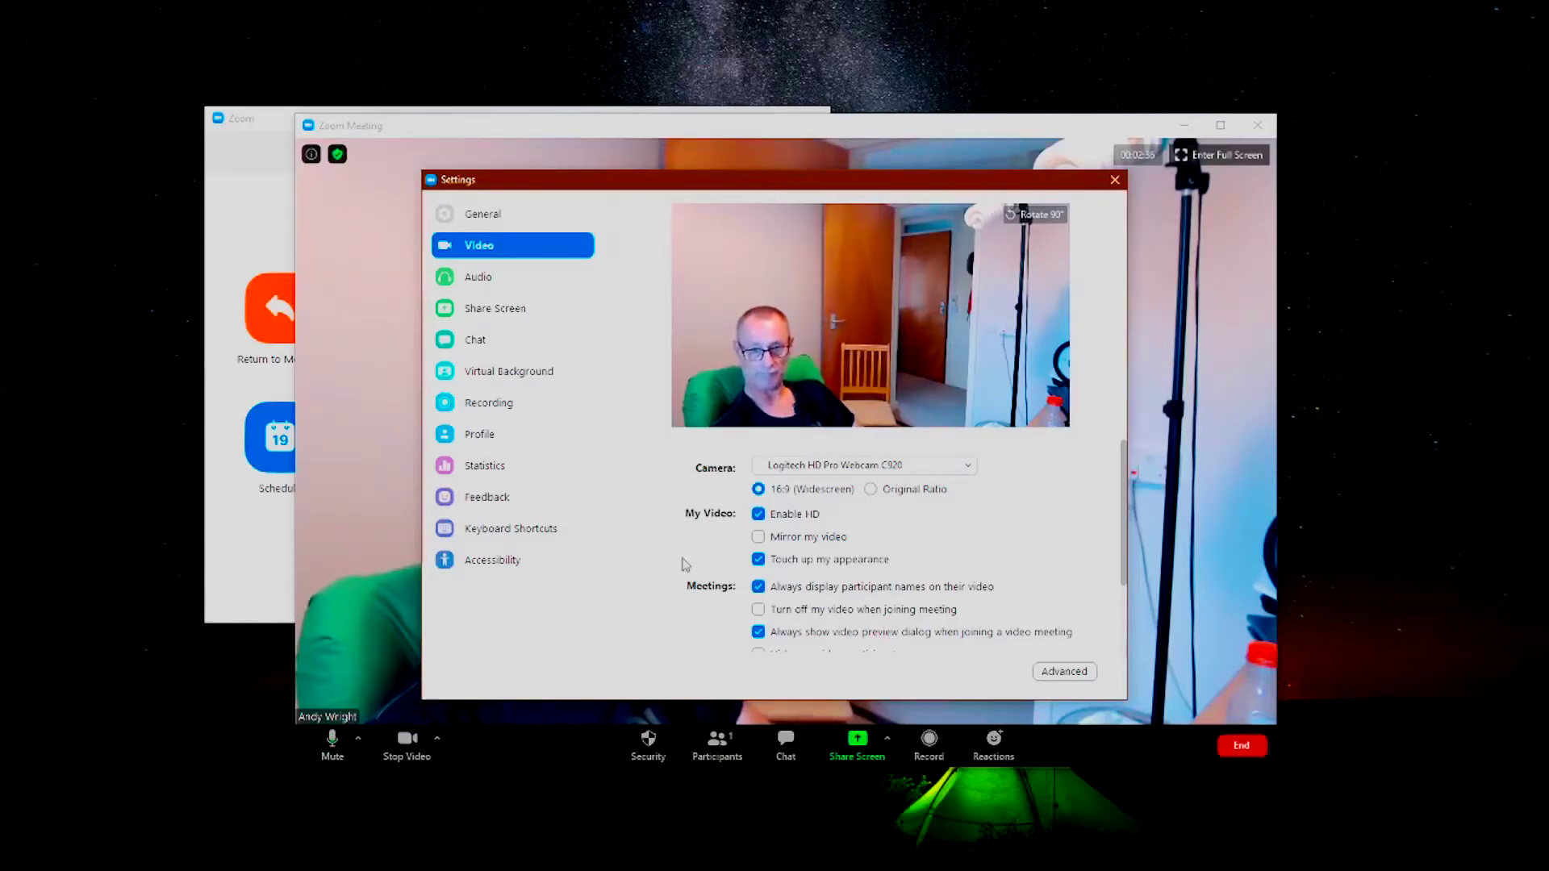
Review the meeting options in the video settings and try hiding non-video participants, switching the option off again
scroll(759, 607, down, 1)
scroll(762, 605, down, 2)
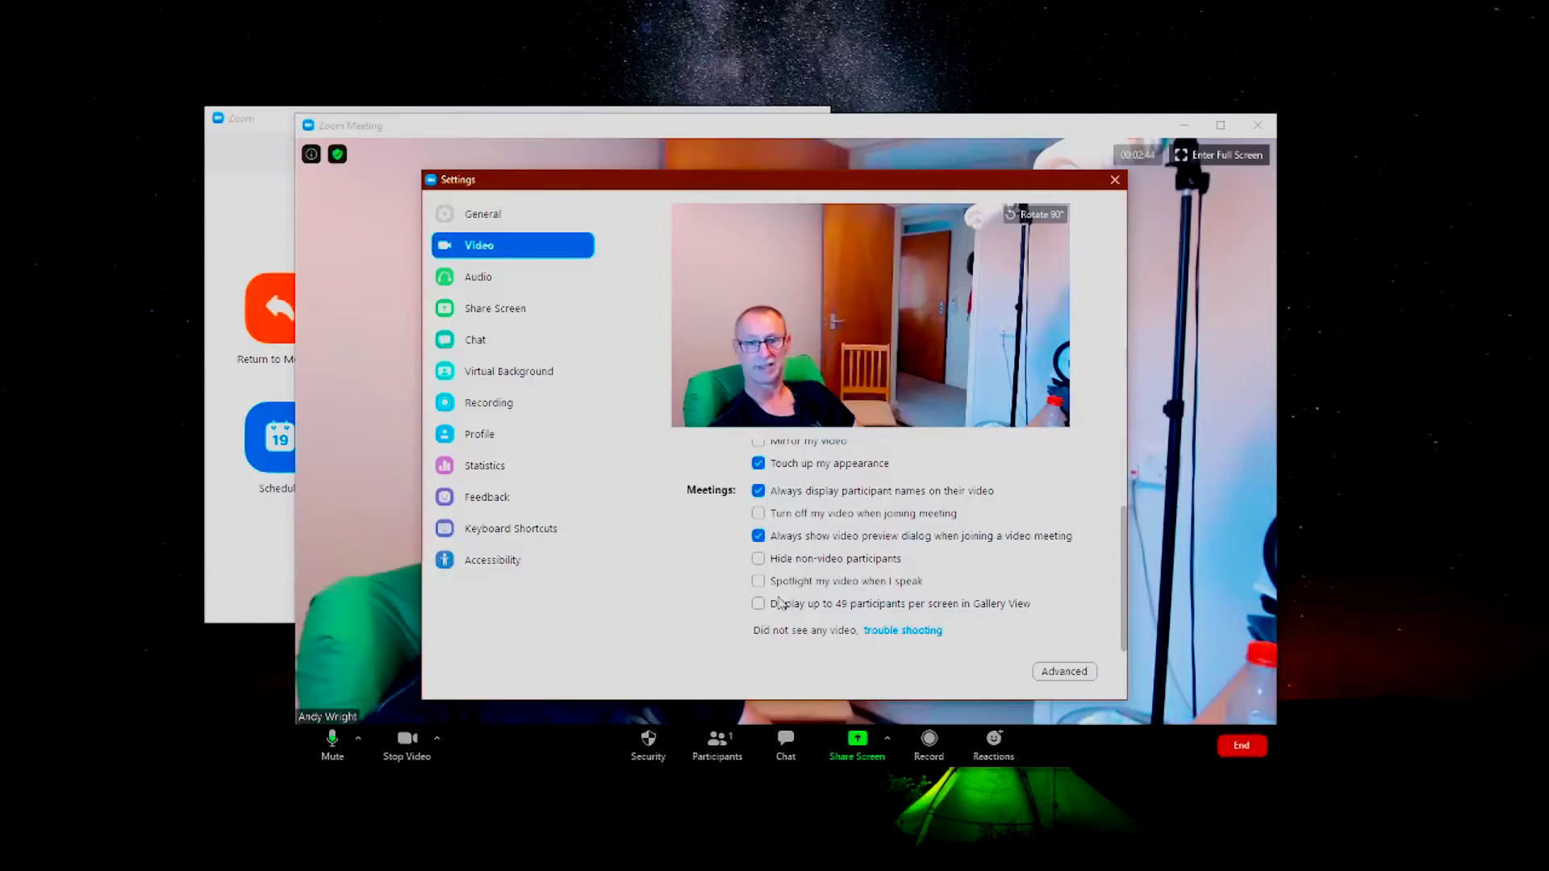
click(759, 561)
click(759, 560)
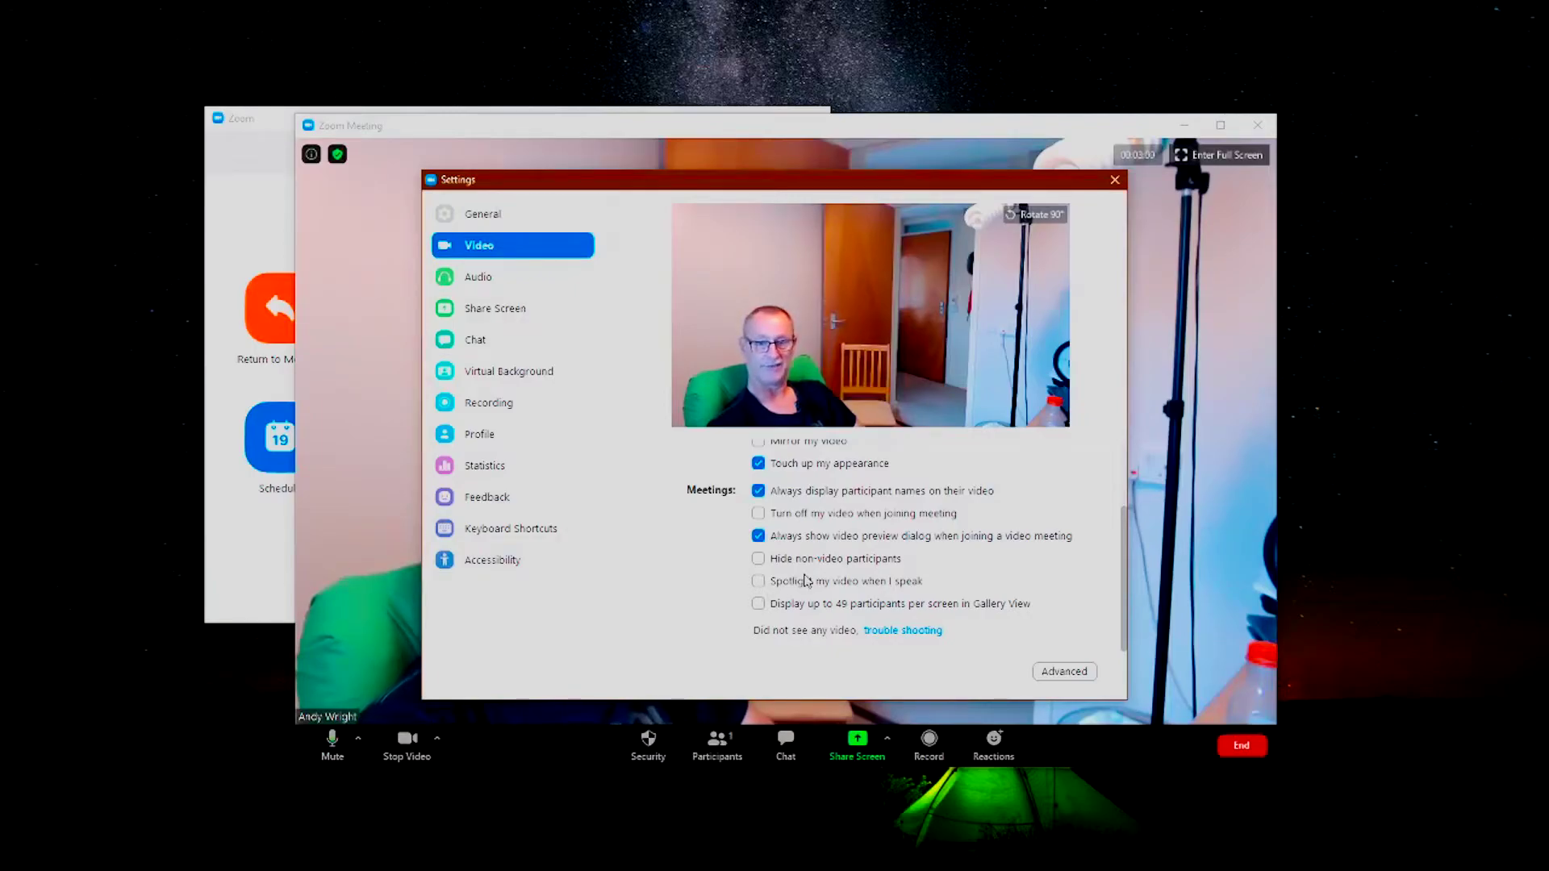
Examine the General settings, including the dual monitors option, followed by the Share Screen and Chat settings
click(483, 216)
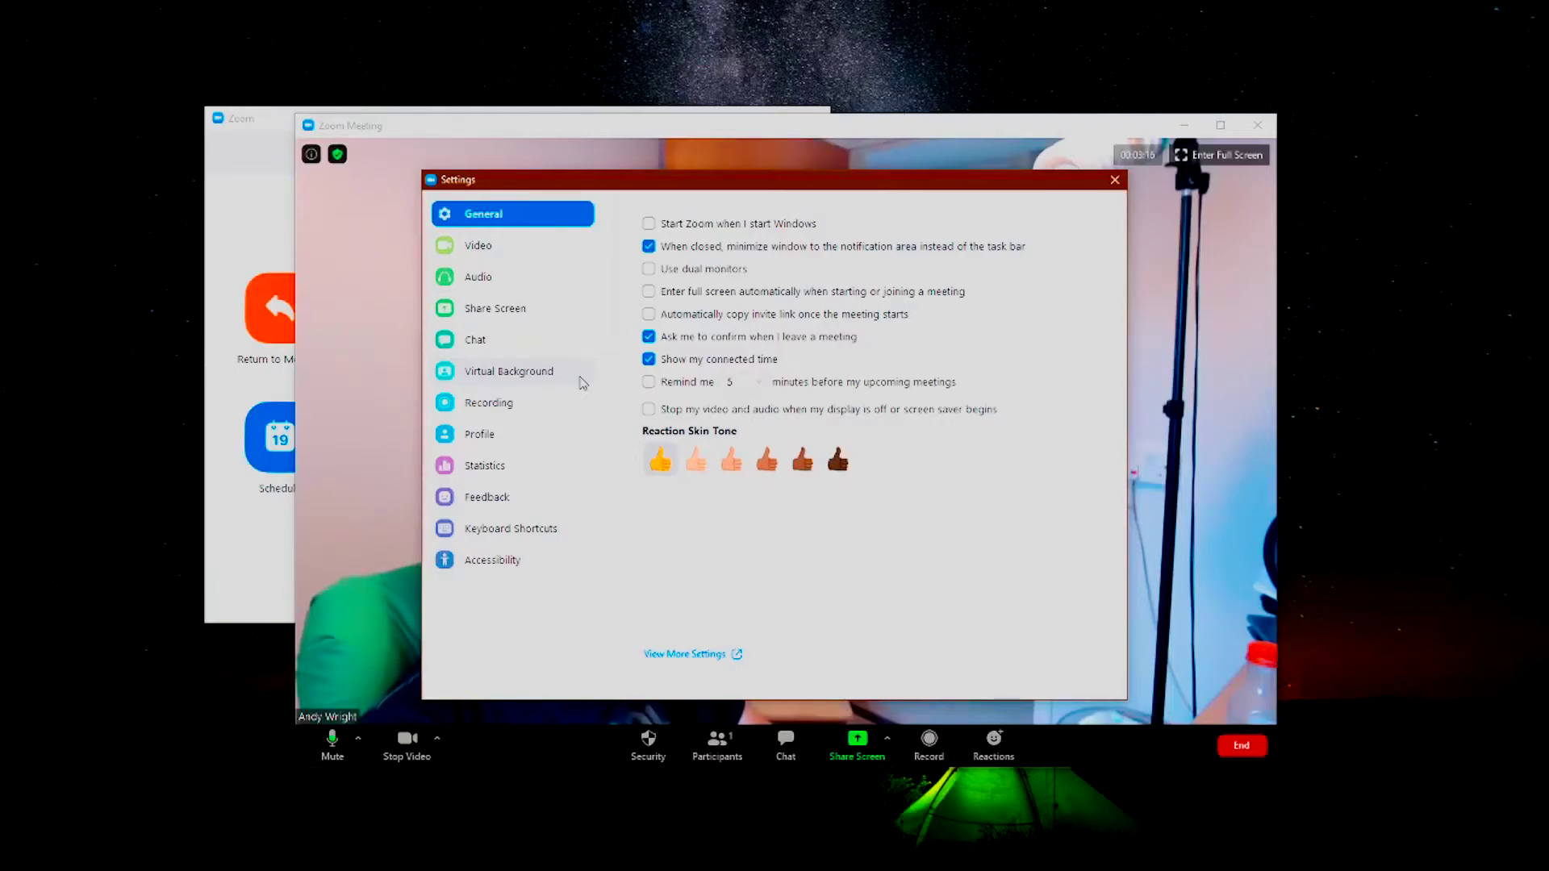
click(649, 269)
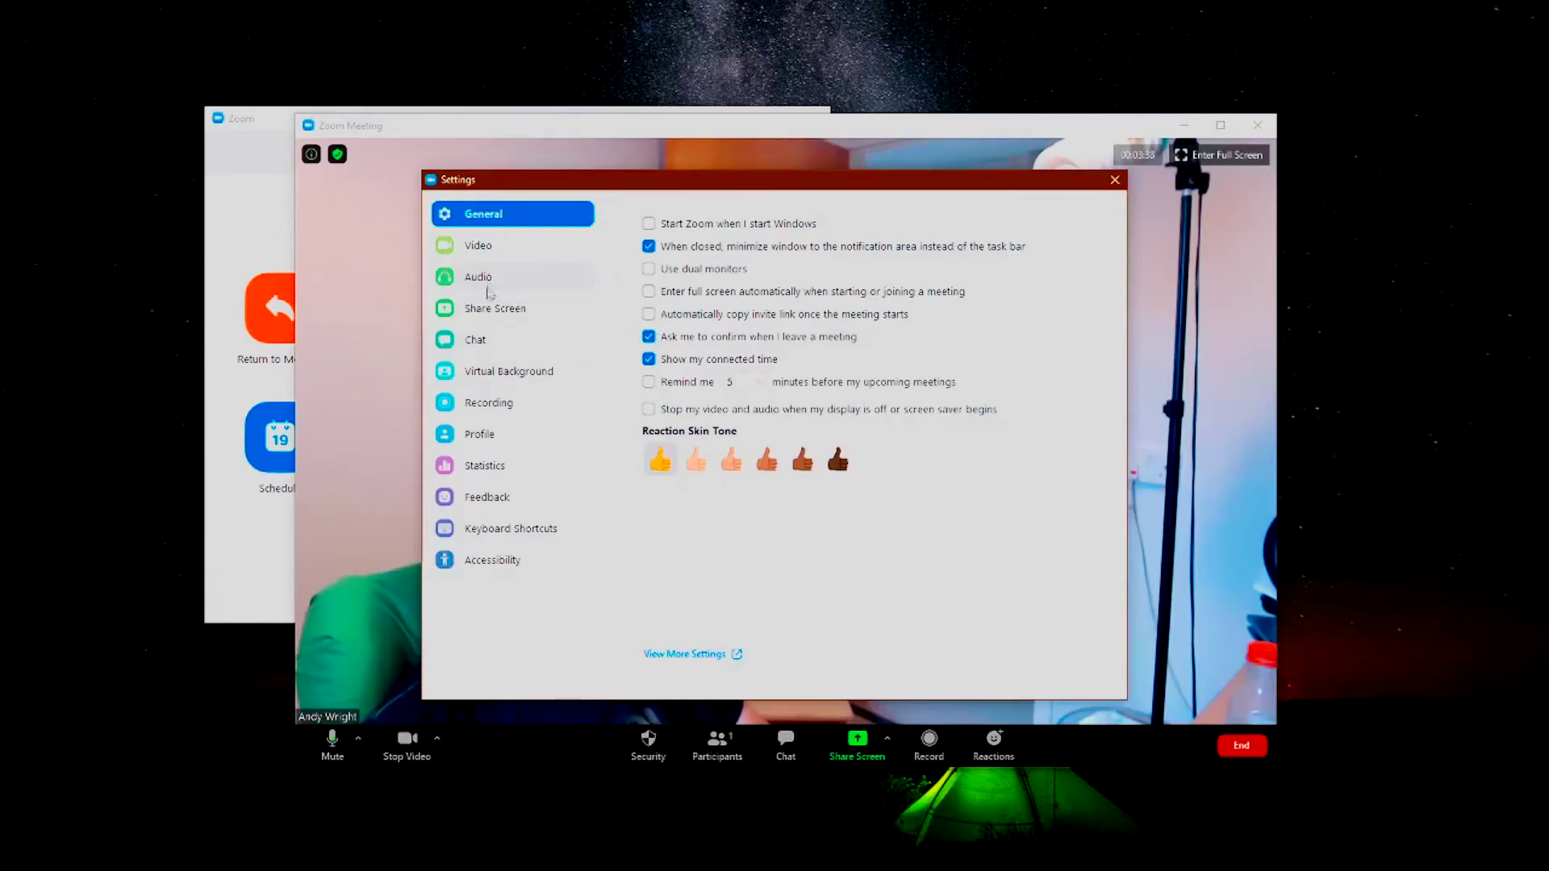
click(495, 315)
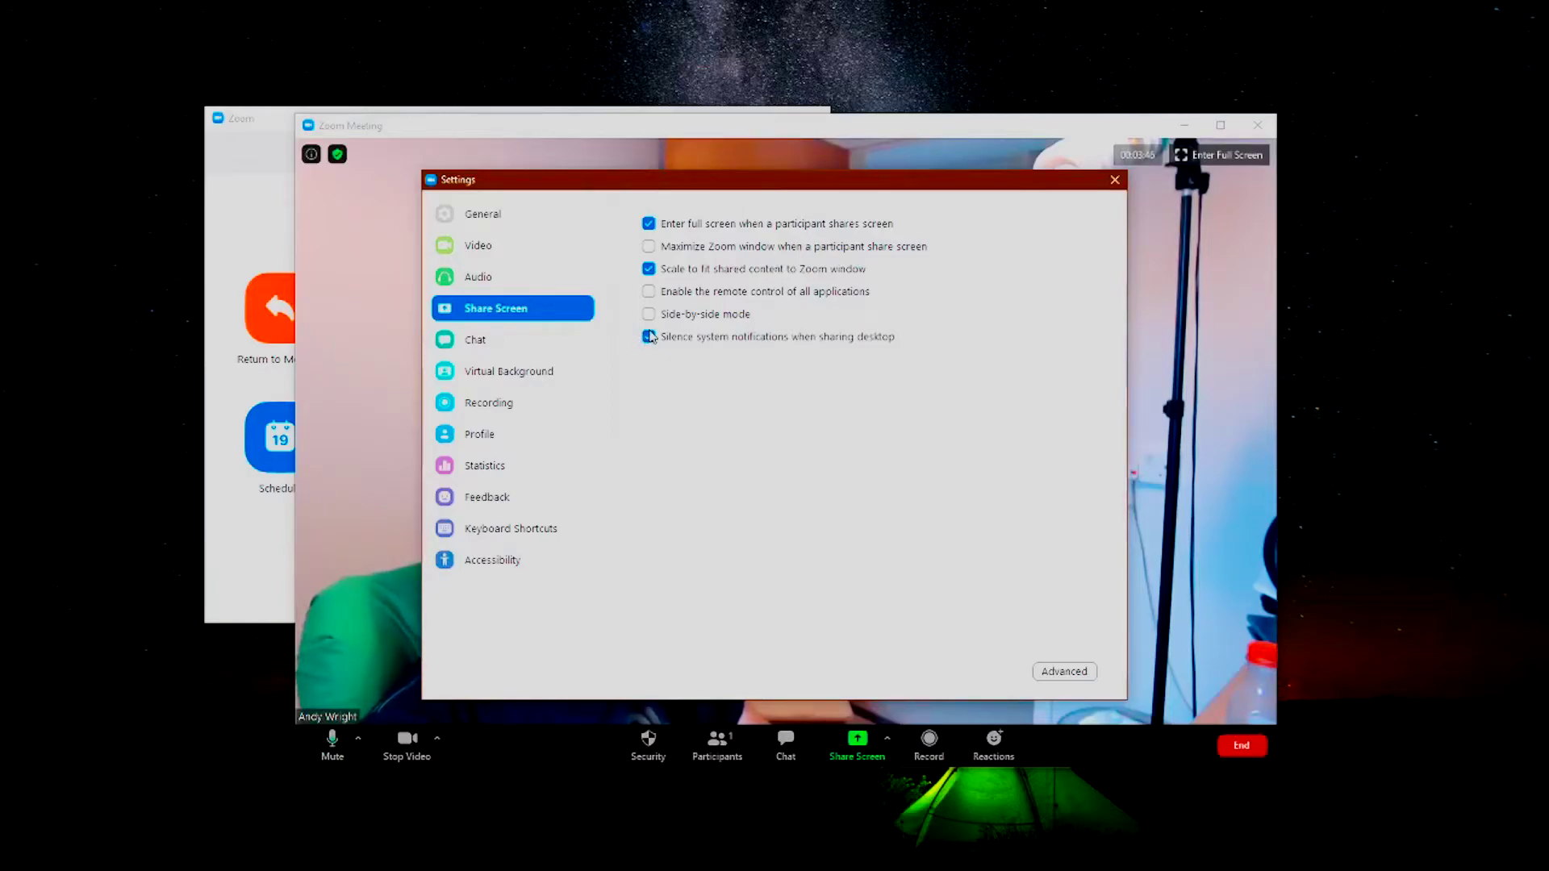
click(502, 353)
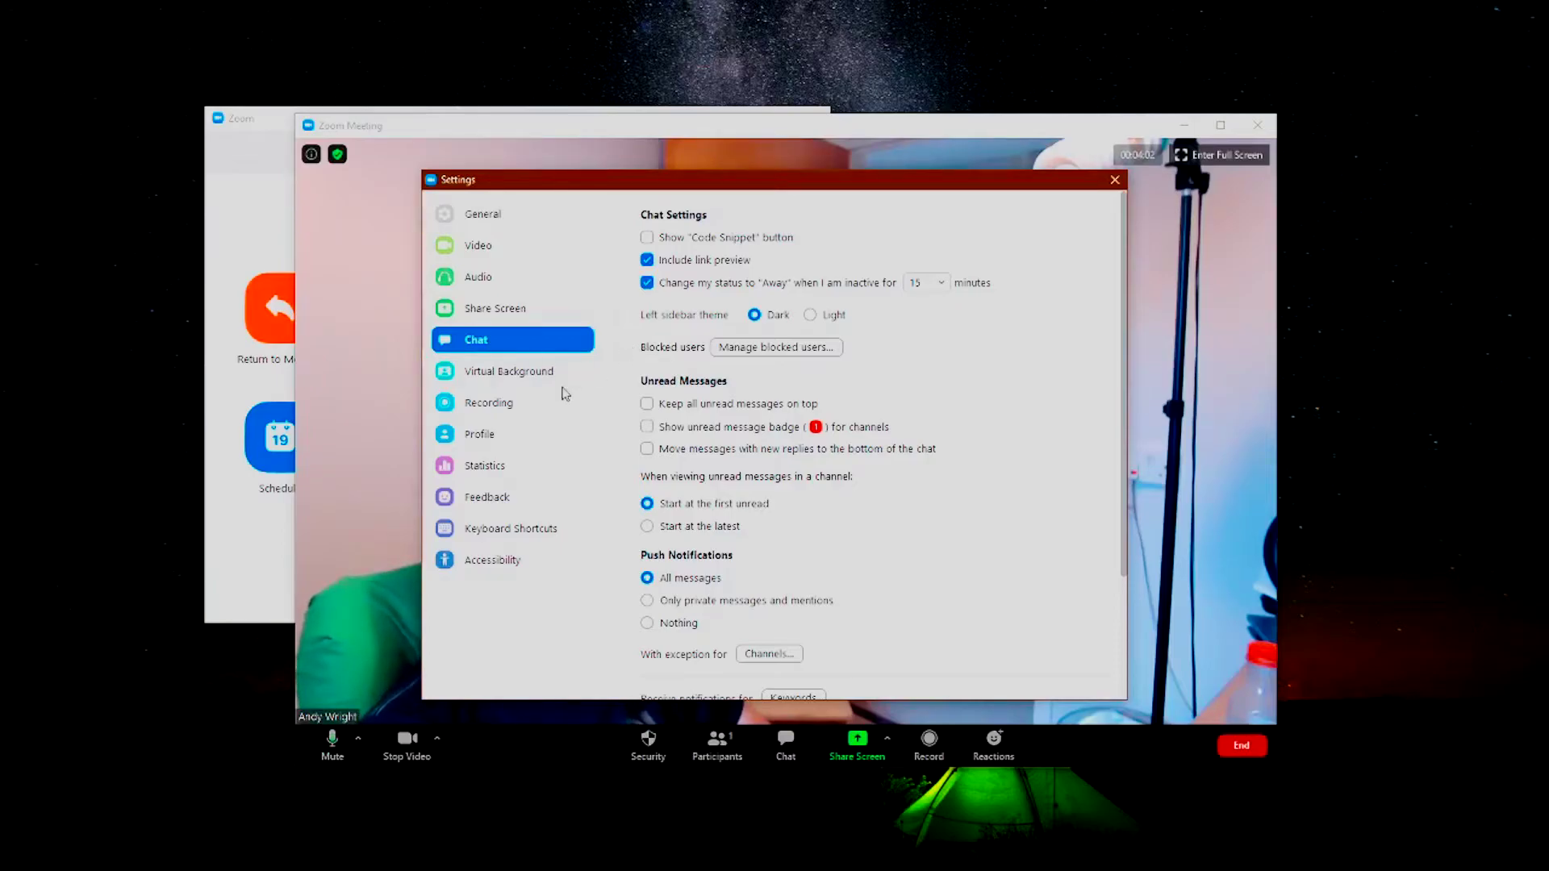
Review the Profile, Statistics, Keyboard Shortcuts and Accessibility settings, and close the settings
click(532, 449)
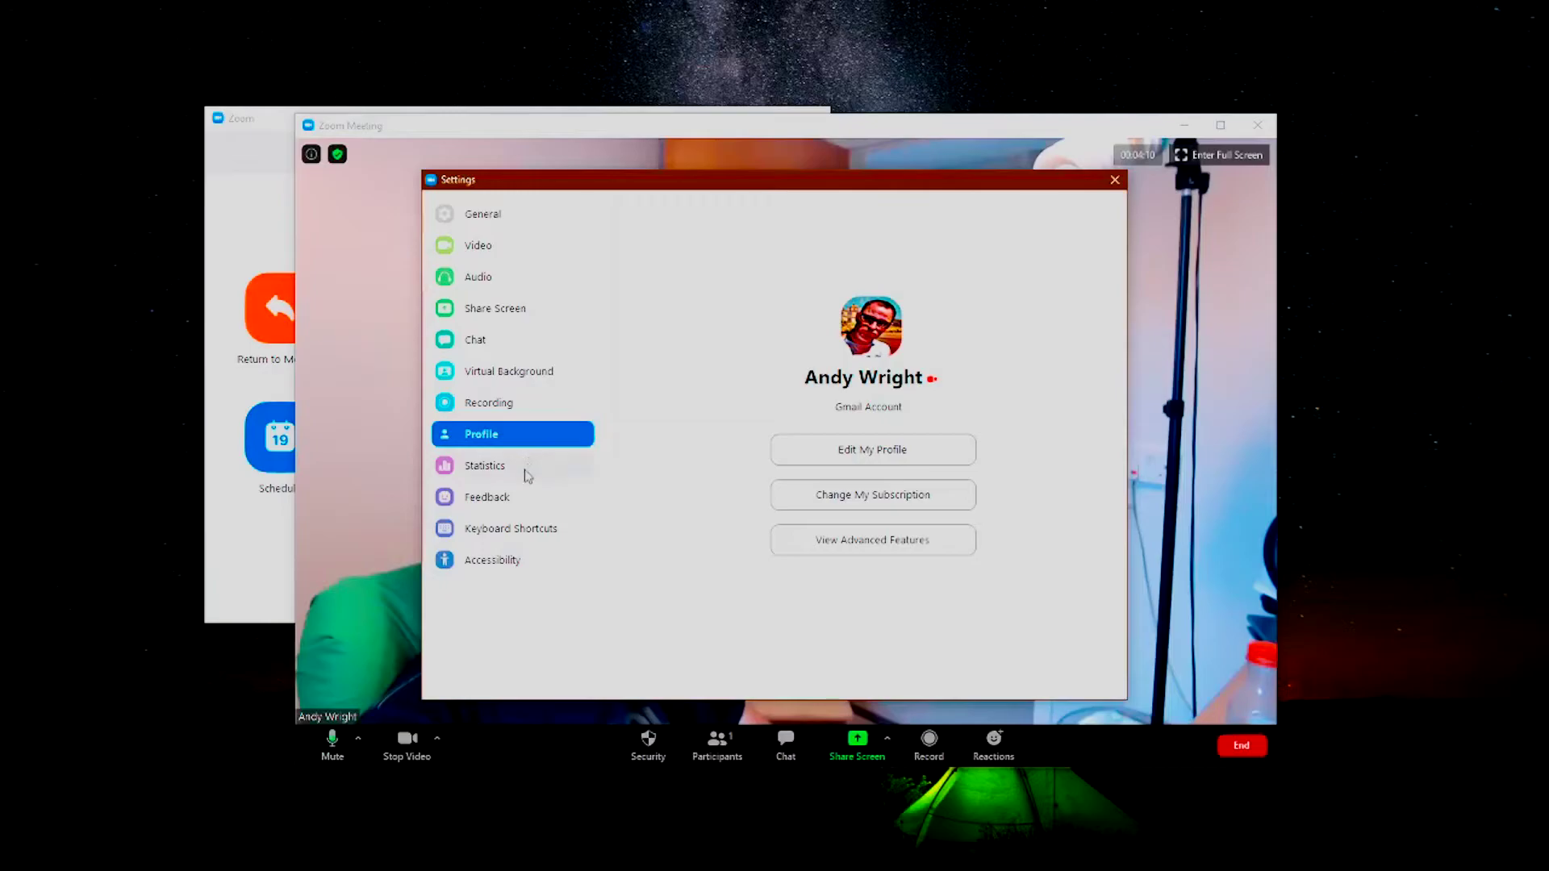
click(525, 474)
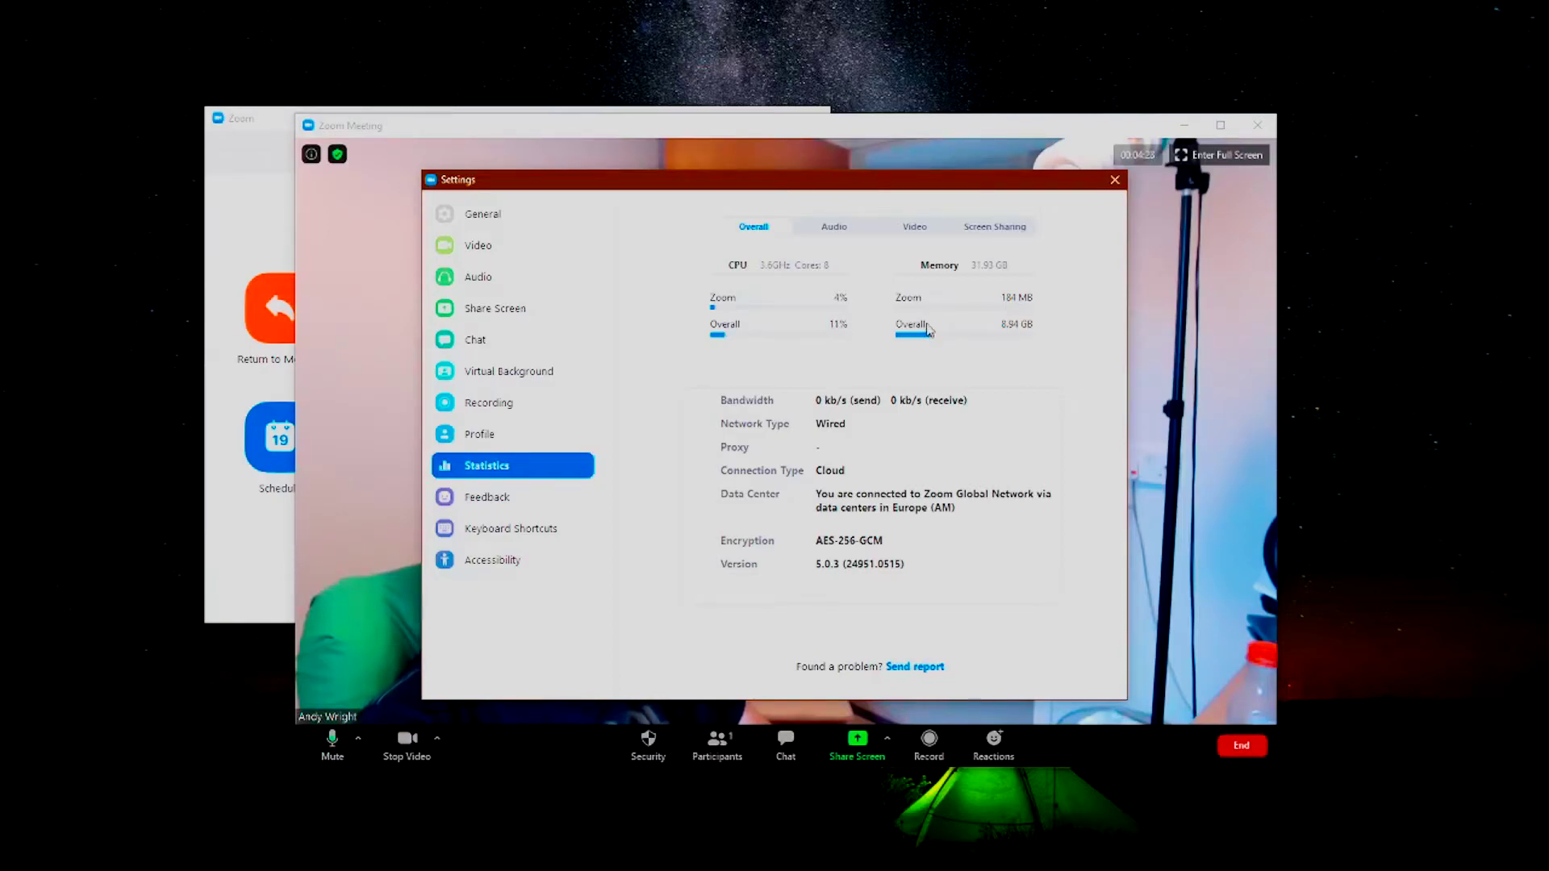
click(493, 536)
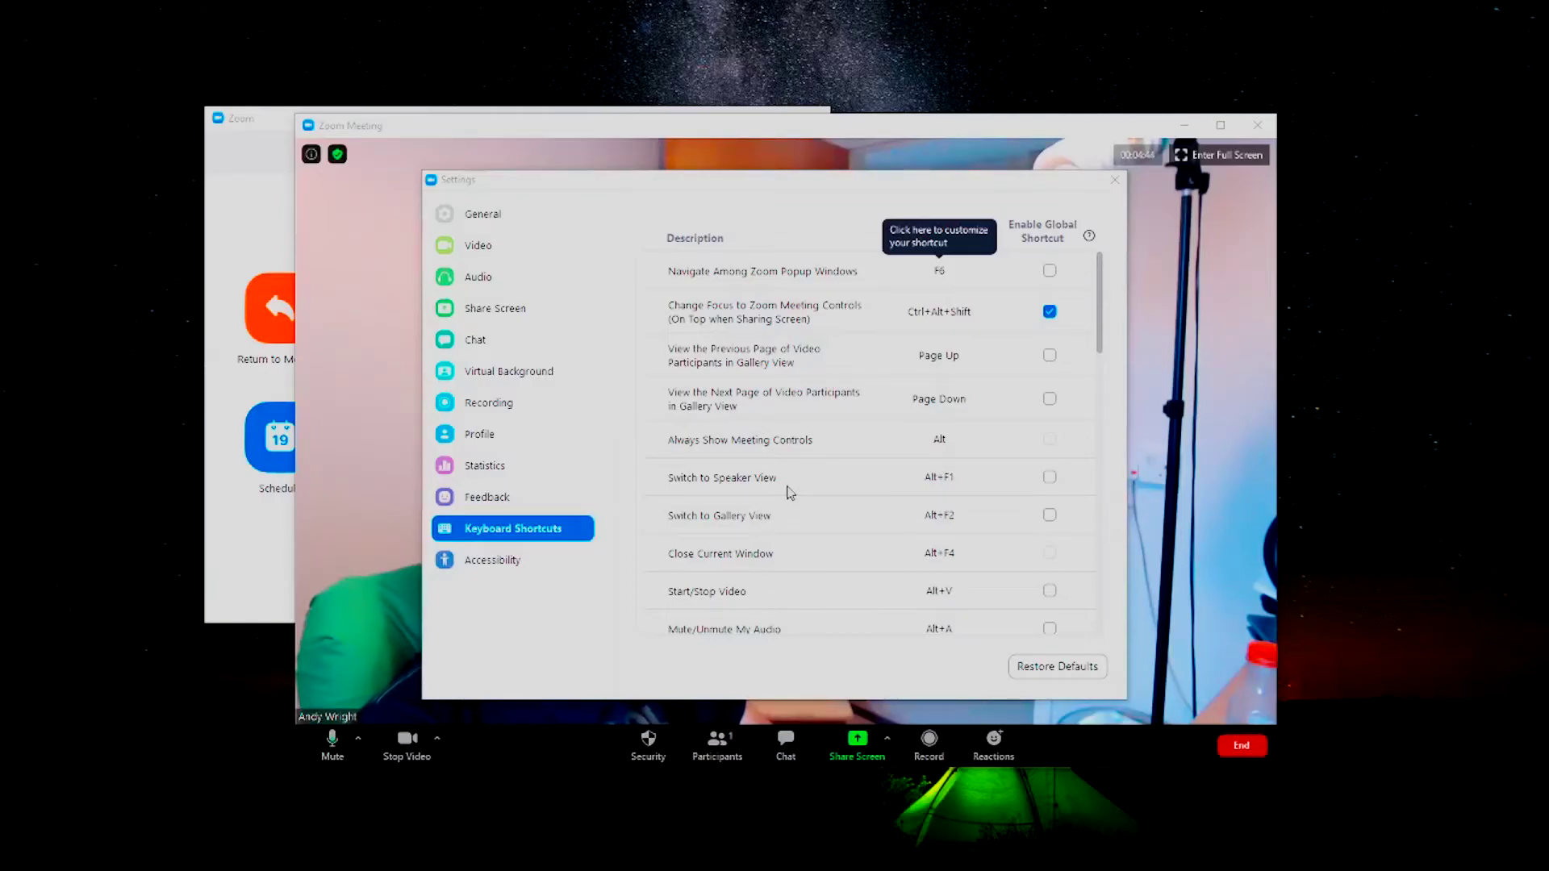
click(523, 560)
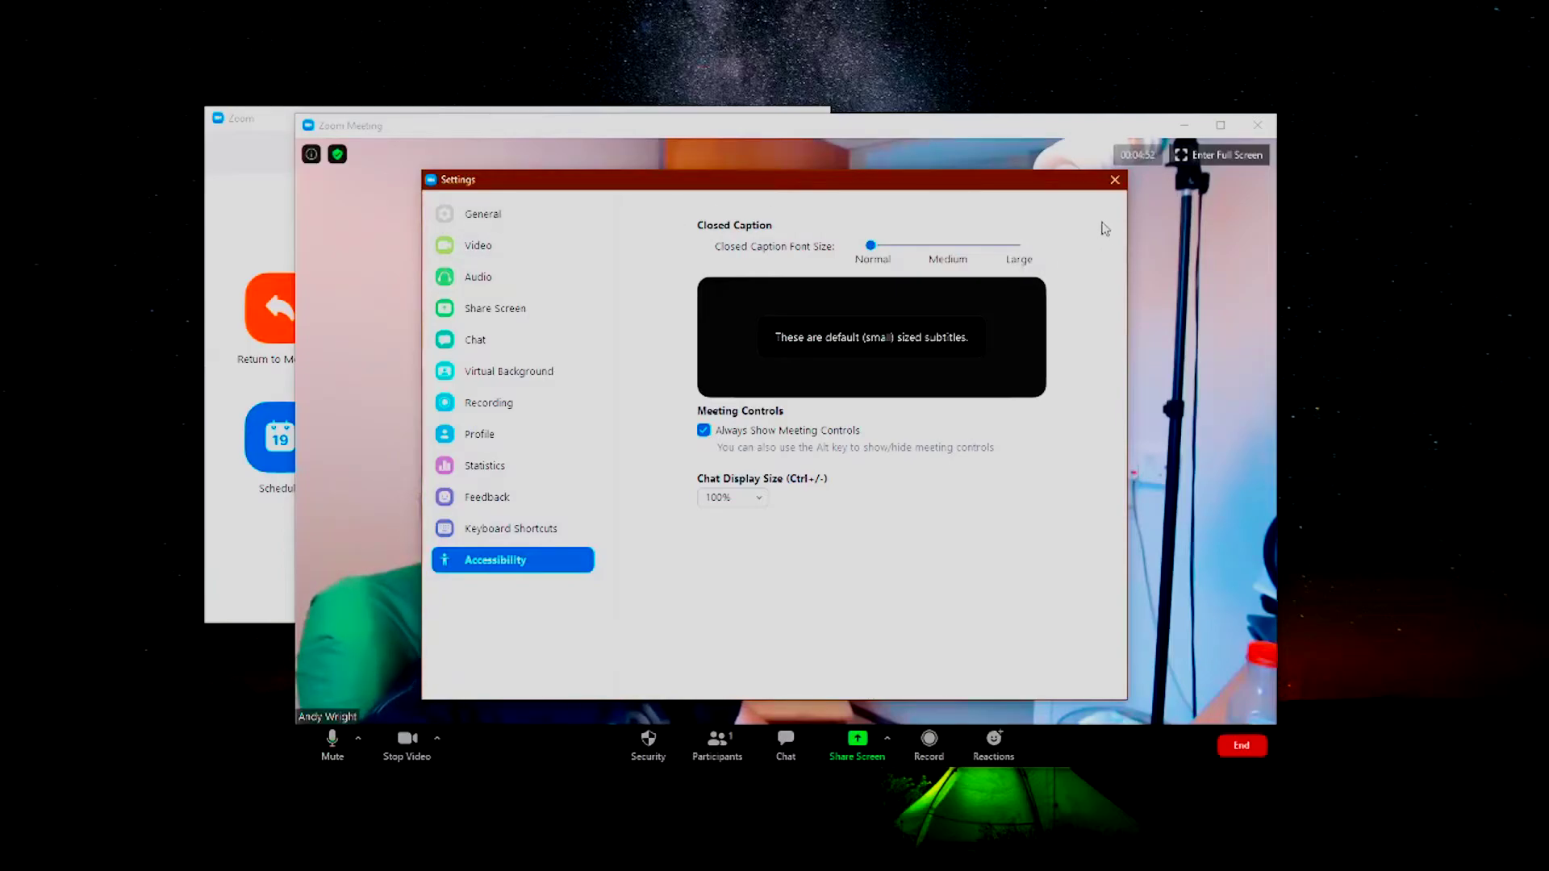
click(1115, 179)
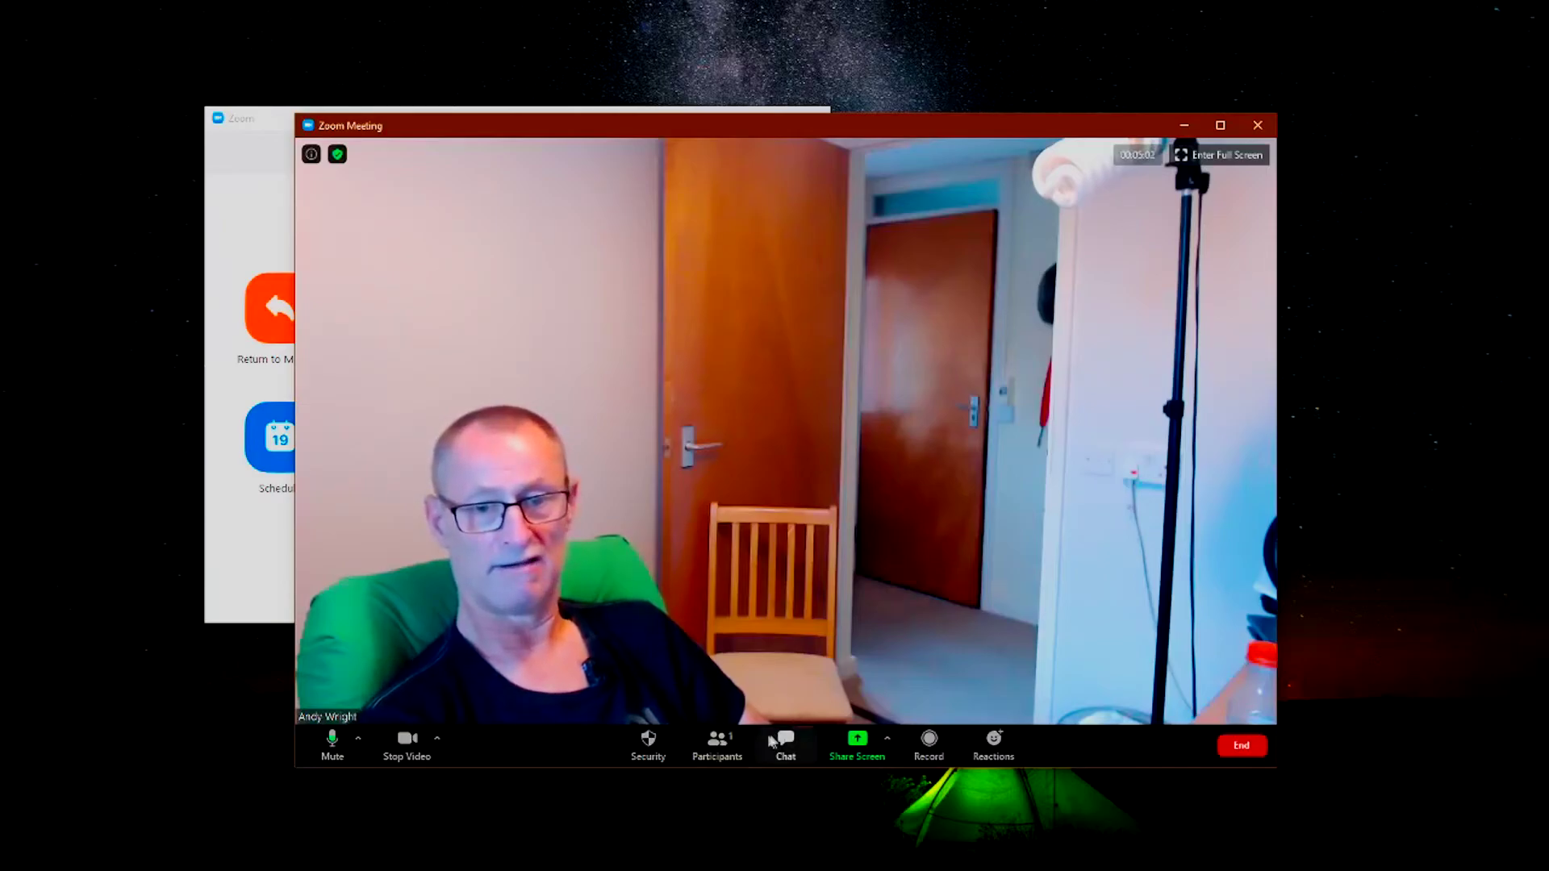
Show and hide the participants list beside the video, and switch the meeting to full screen
click(717, 747)
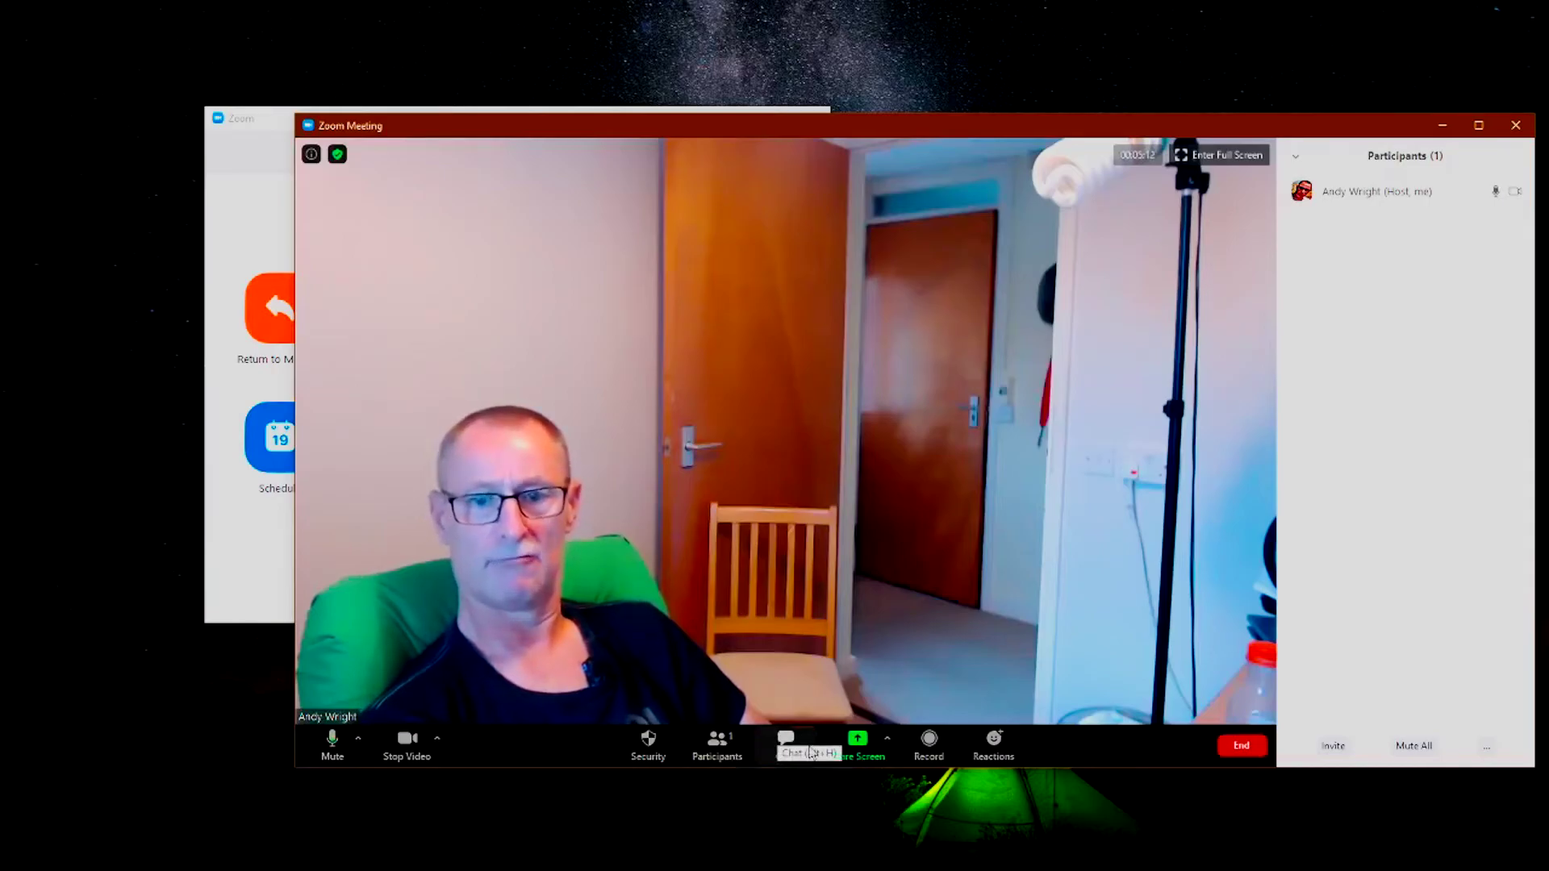
click(745, 743)
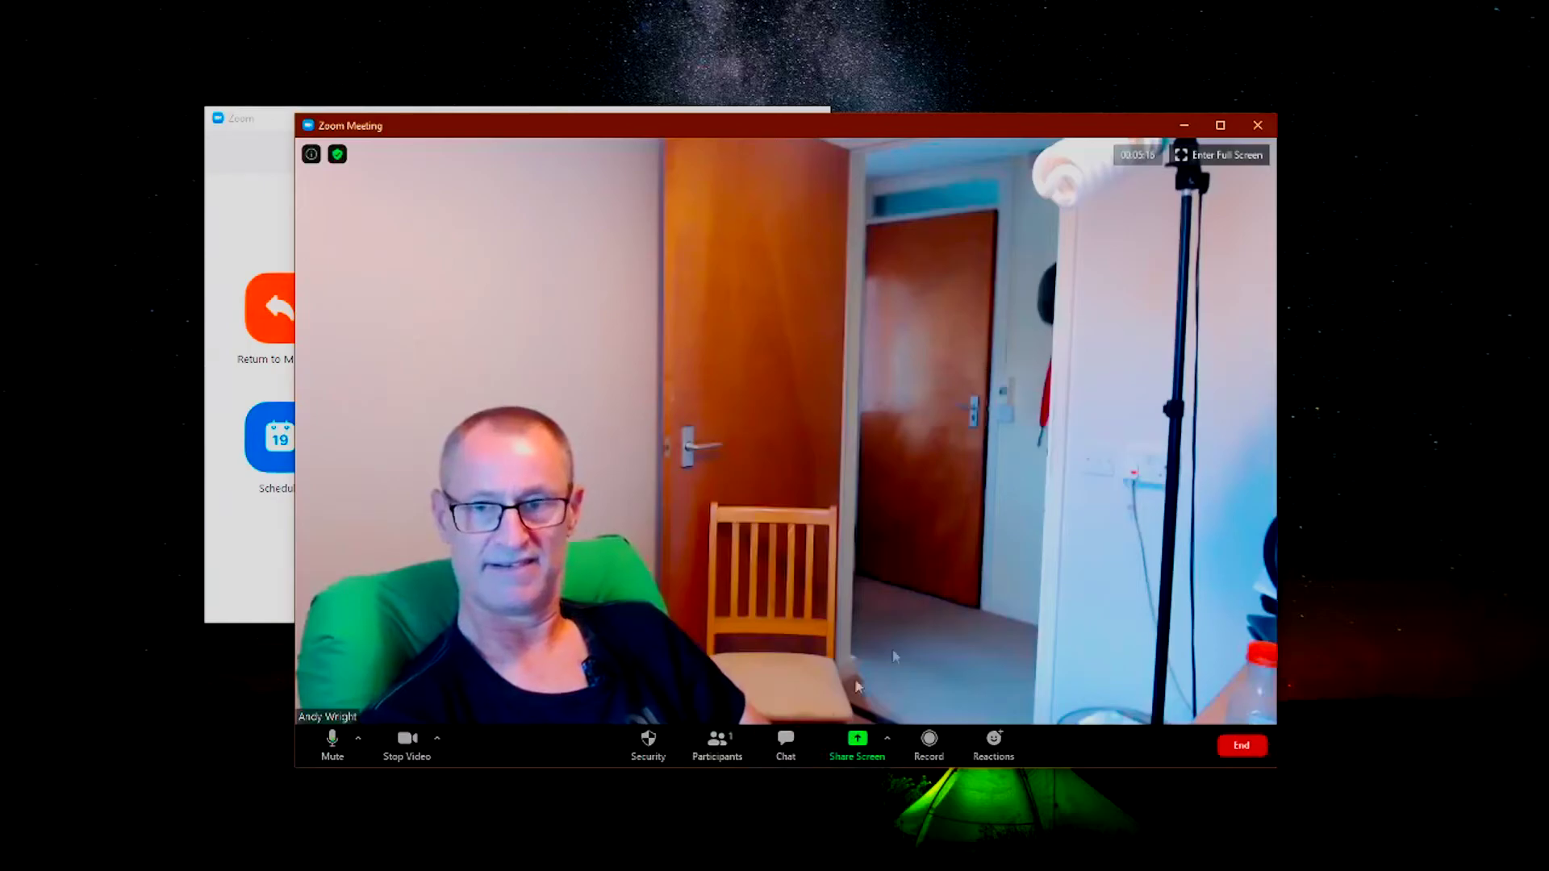
click(1222, 155)
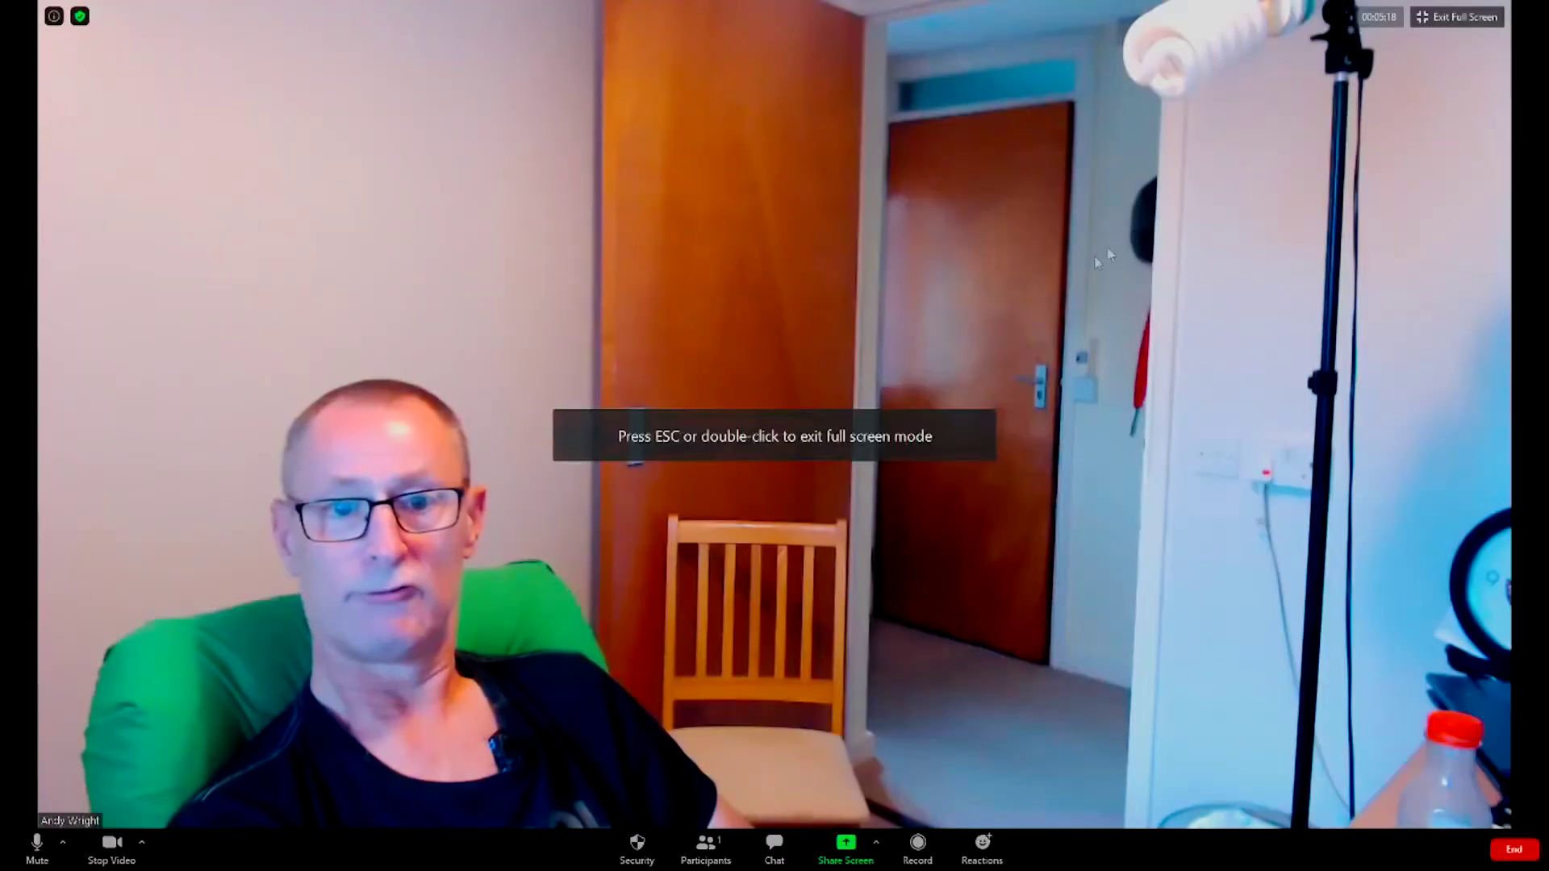
Show the participants list in full screen, reposition it, view the host's additional options, and close the list
click(708, 847)
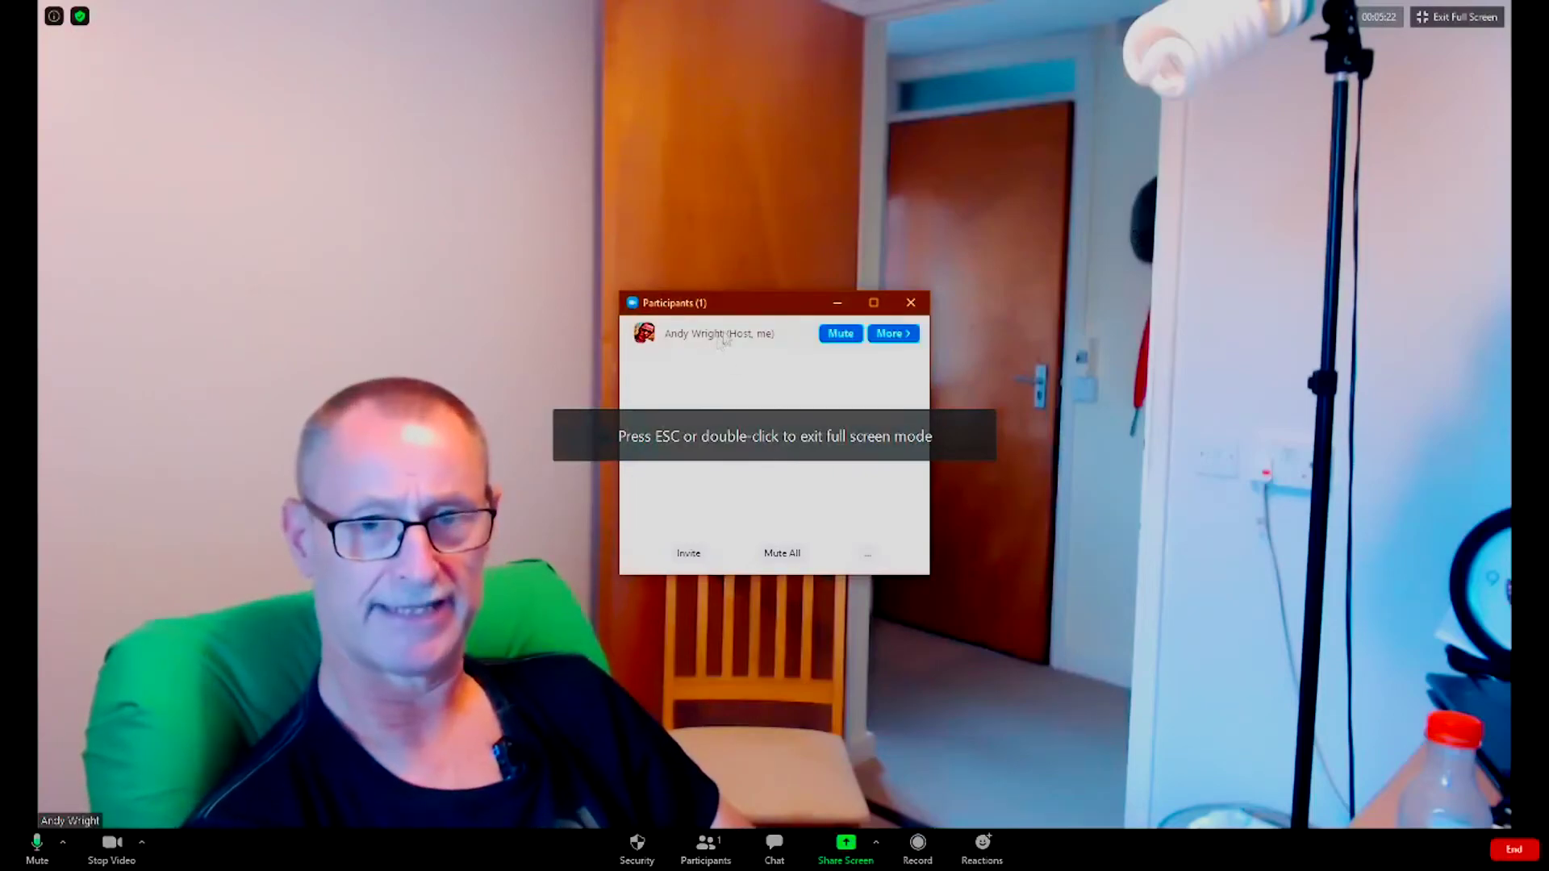
drag(756, 311, 678, 355)
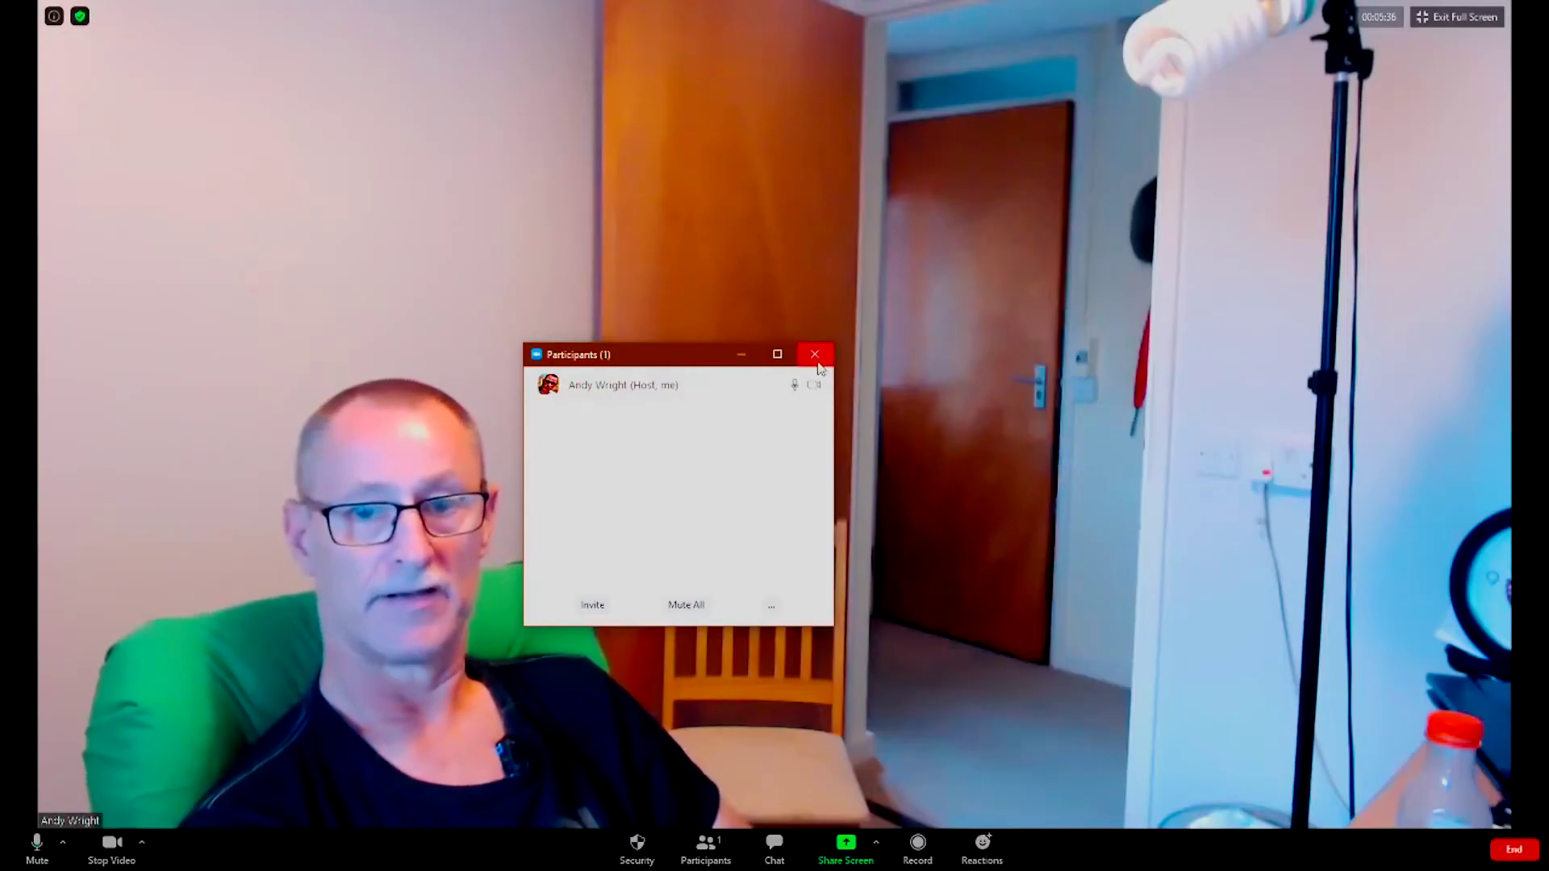
click(808, 387)
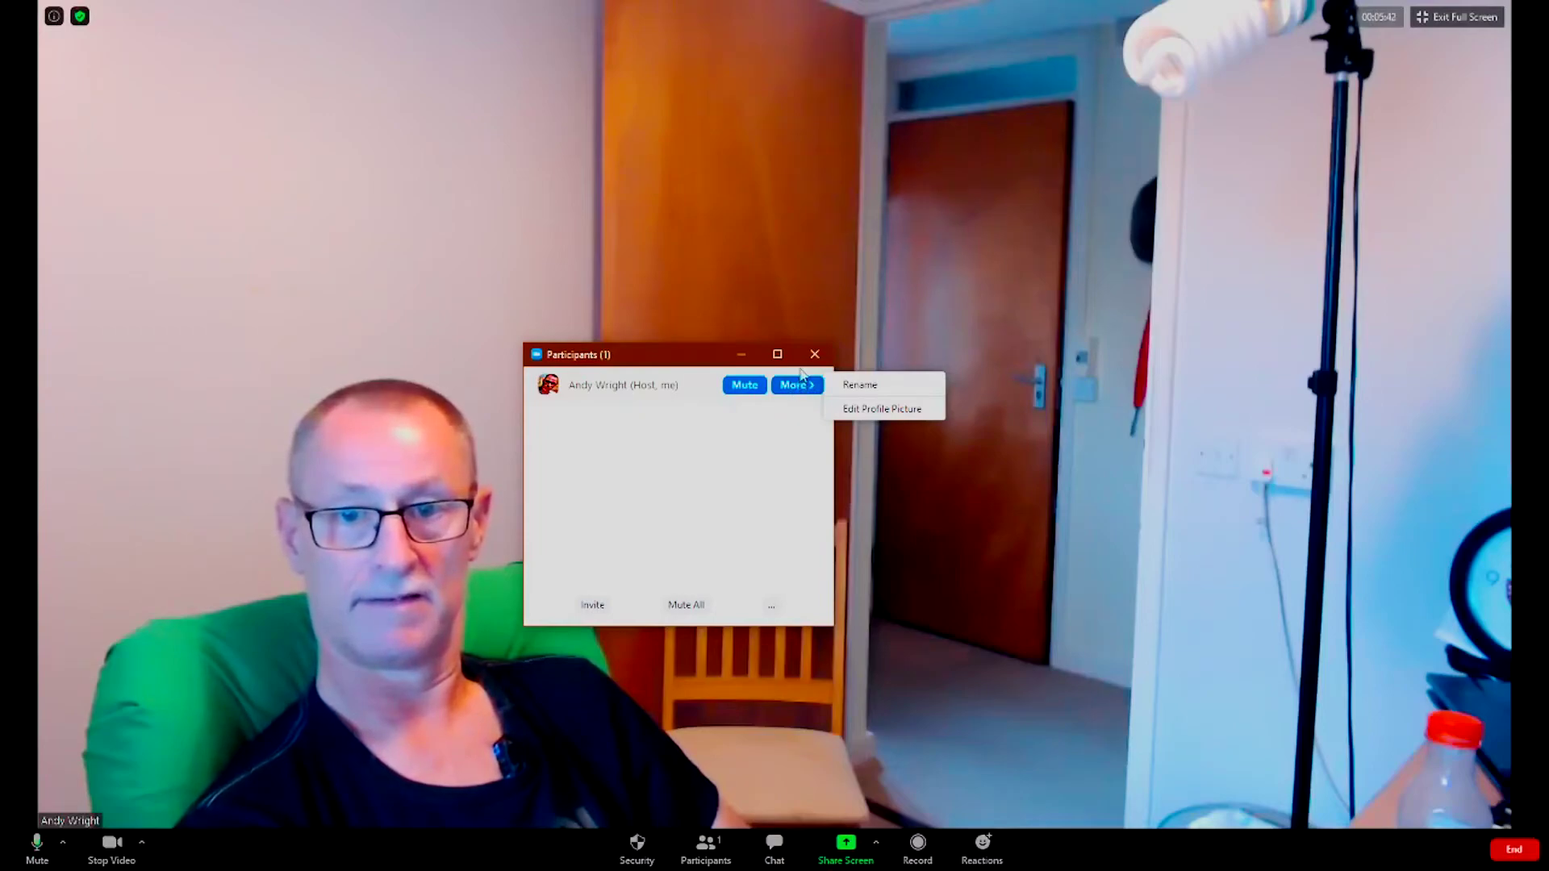
click(812, 357)
click(812, 358)
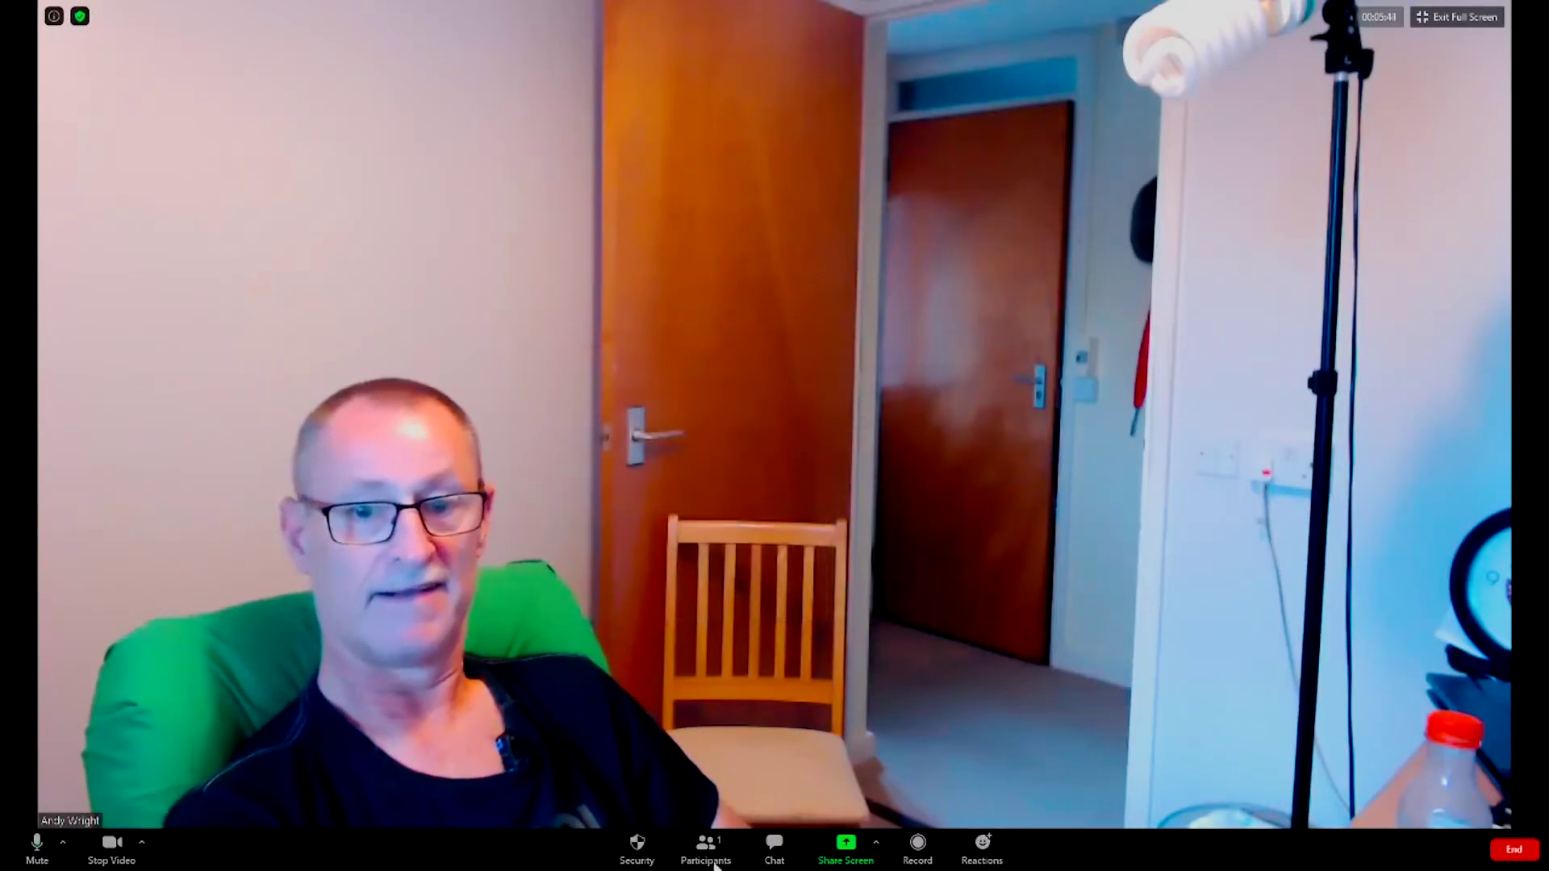
View the screen sharing permission options and send a thumbs-up reaction in the meeting
click(876, 844)
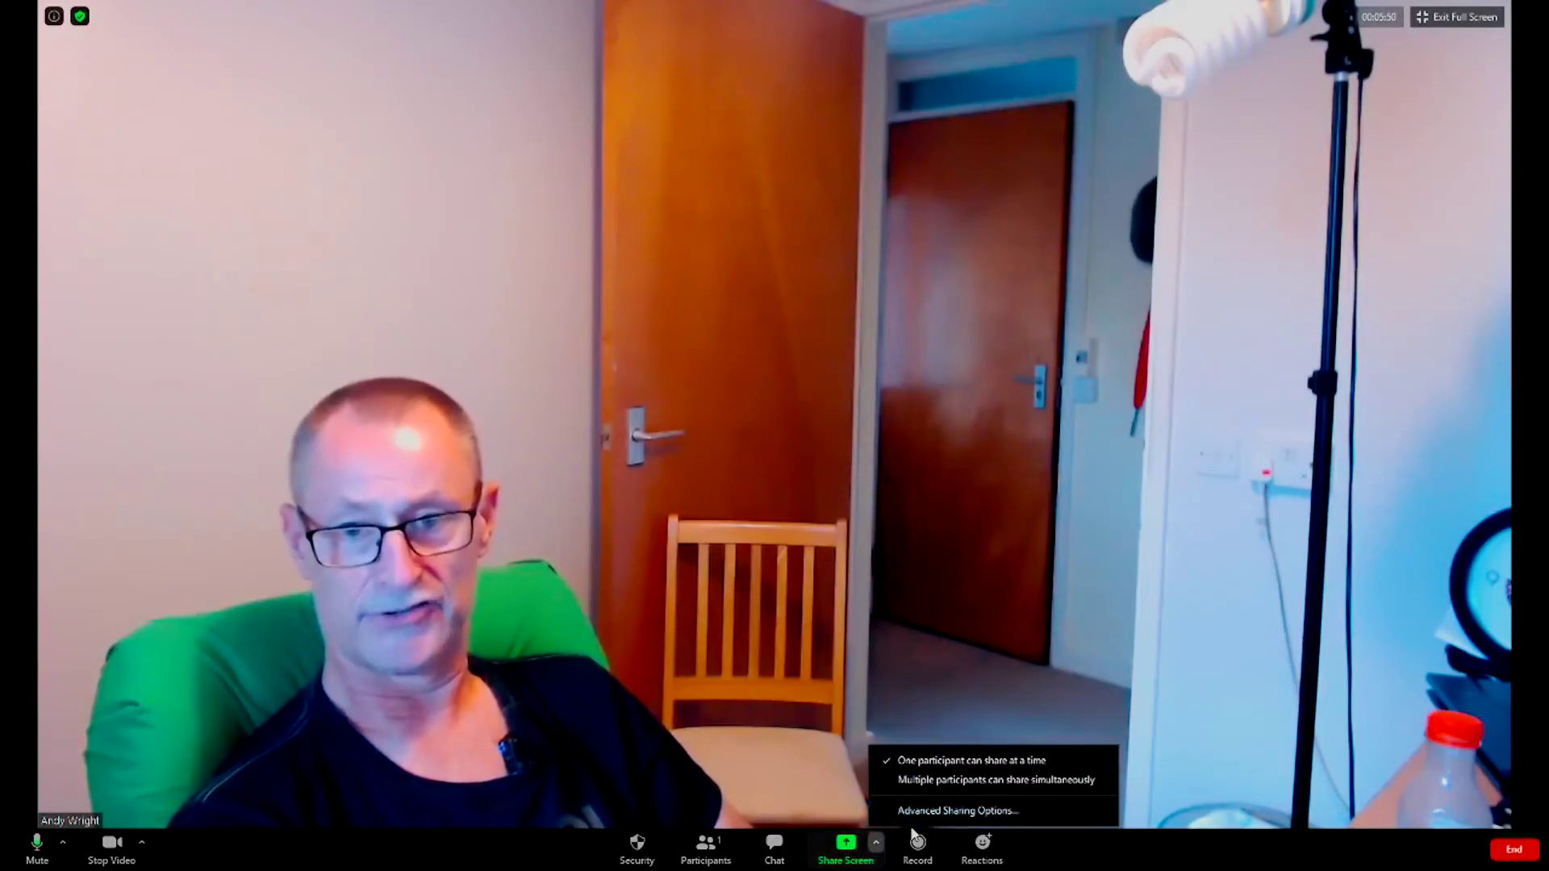
click(982, 857)
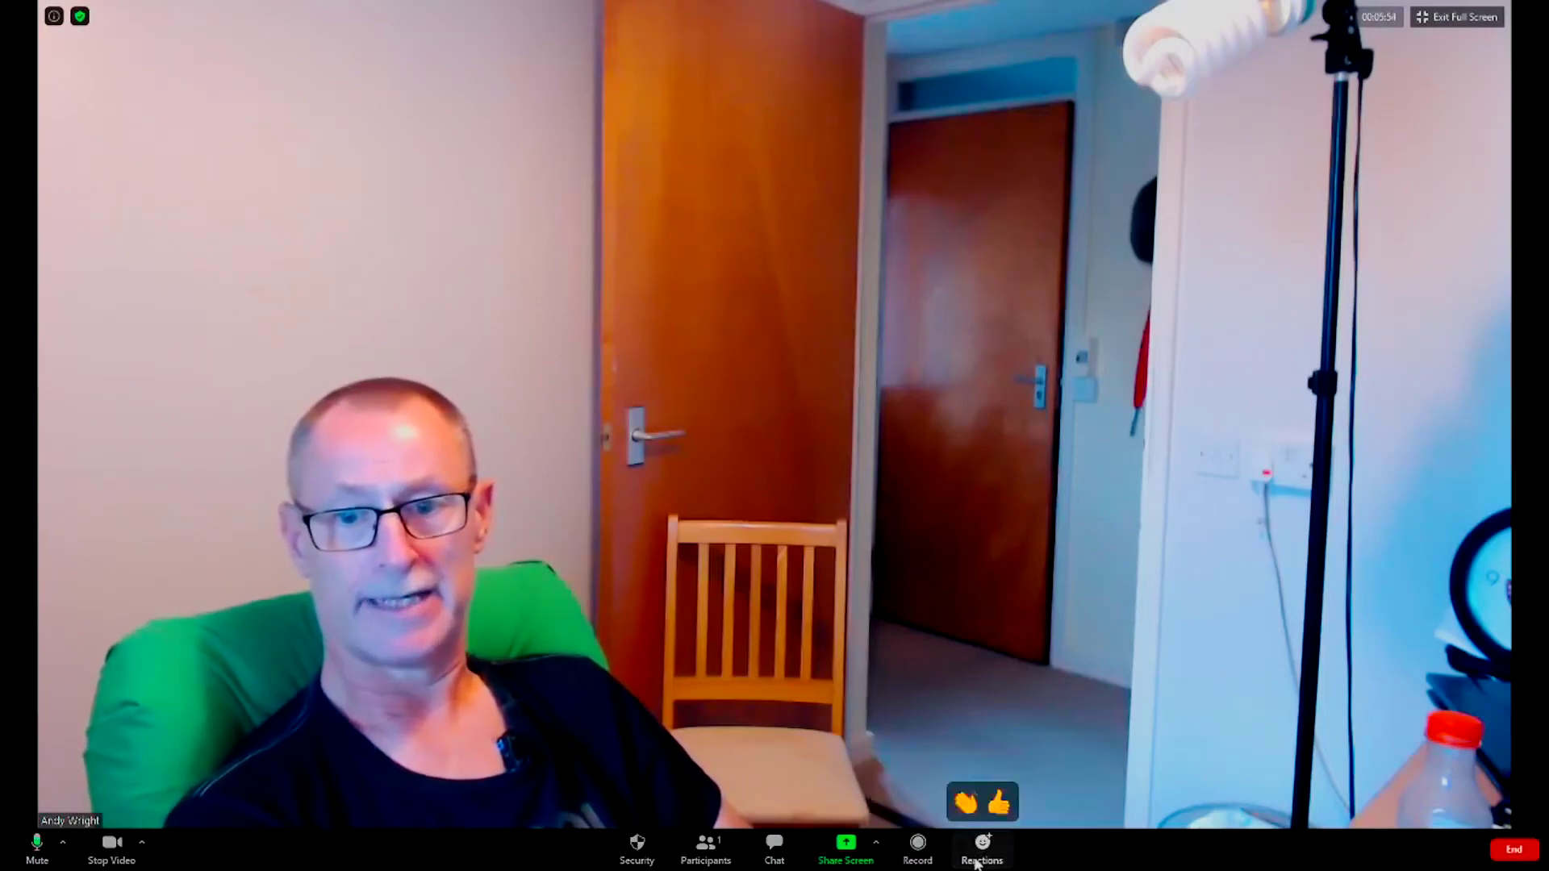
click(997, 803)
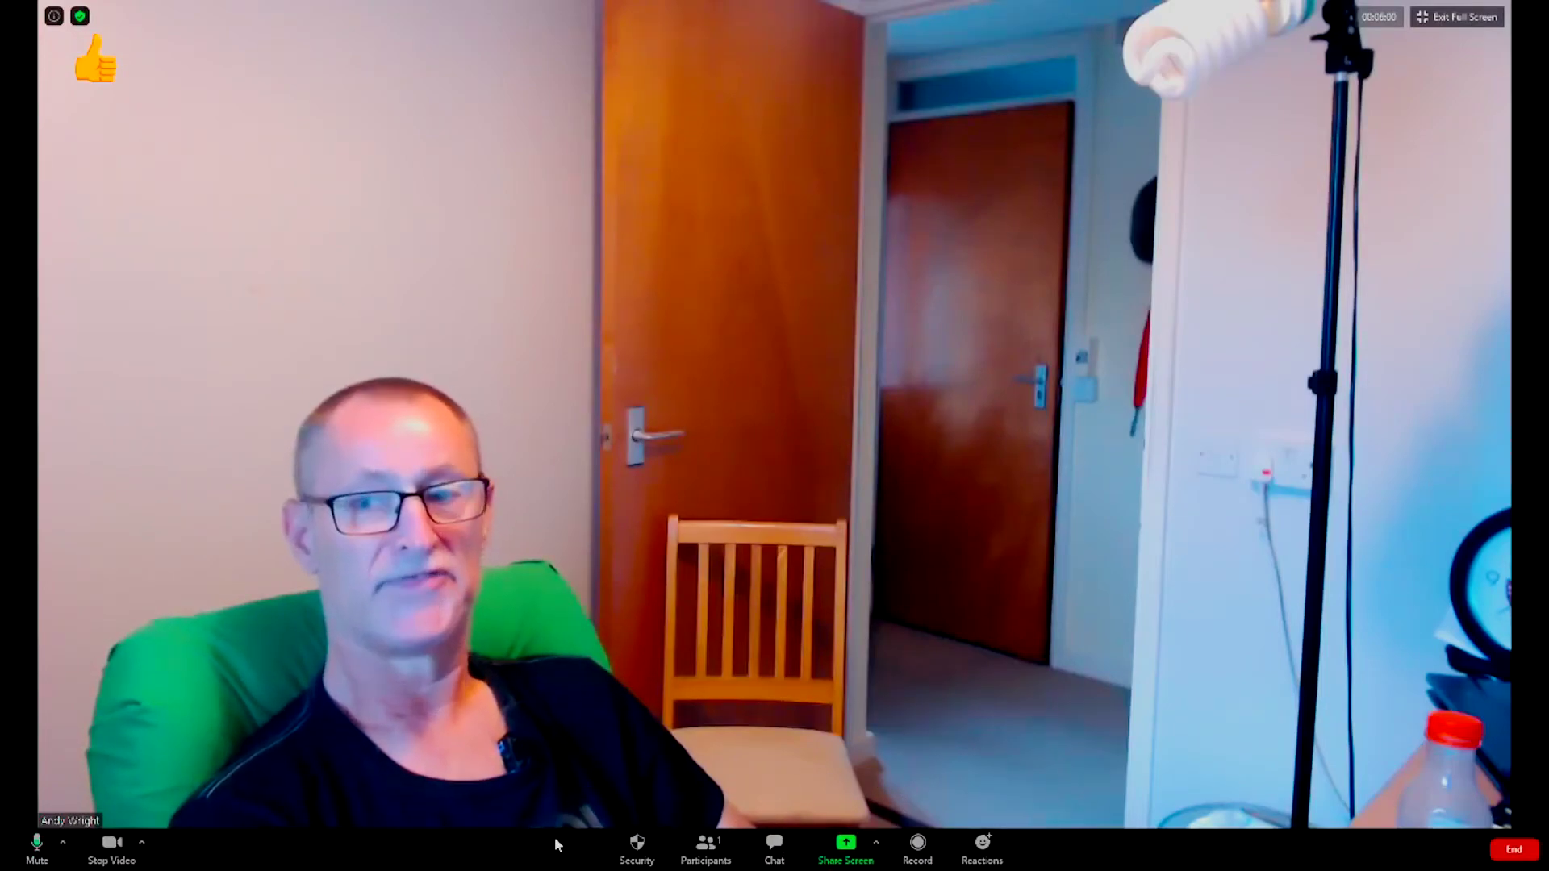
Examine the meeting's security options and its microphone and speaker choices, leaving the audio devices as they are
click(634, 844)
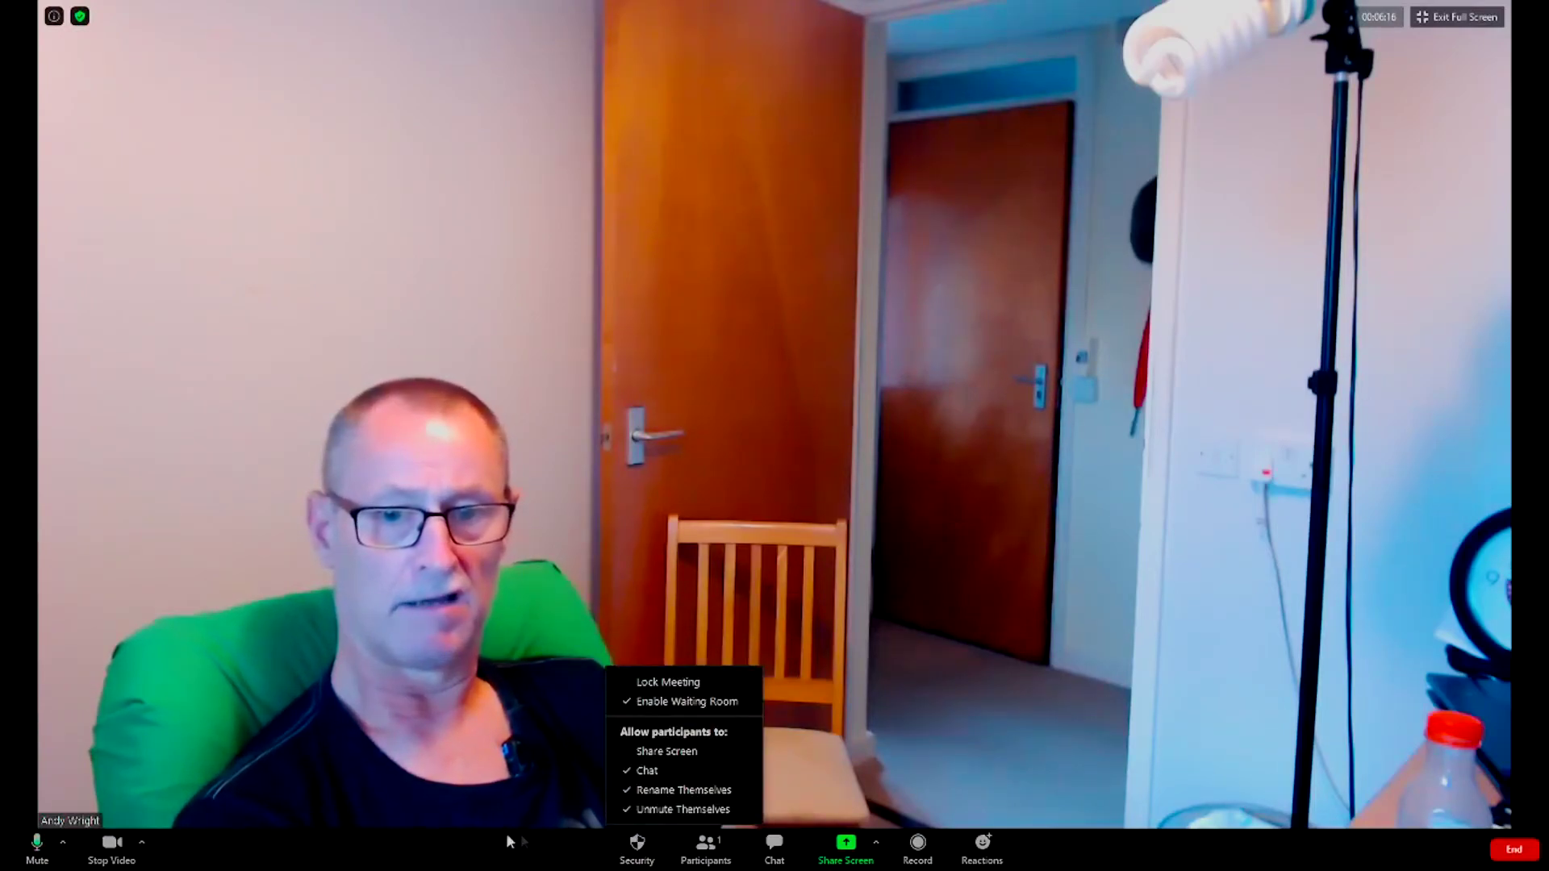
click(62, 843)
click(62, 843)
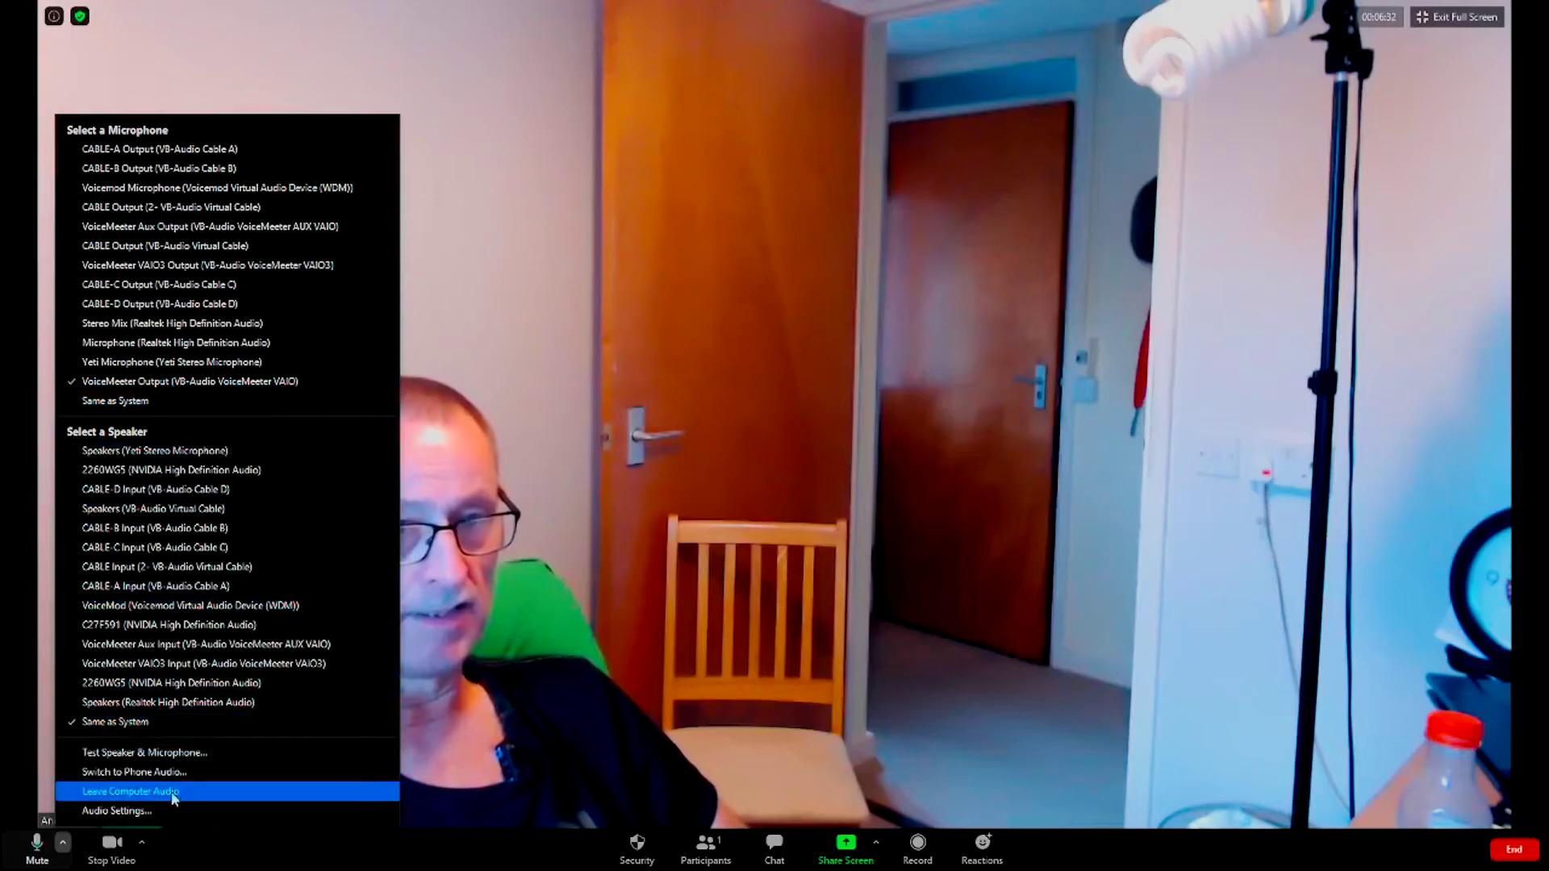
click(425, 856)
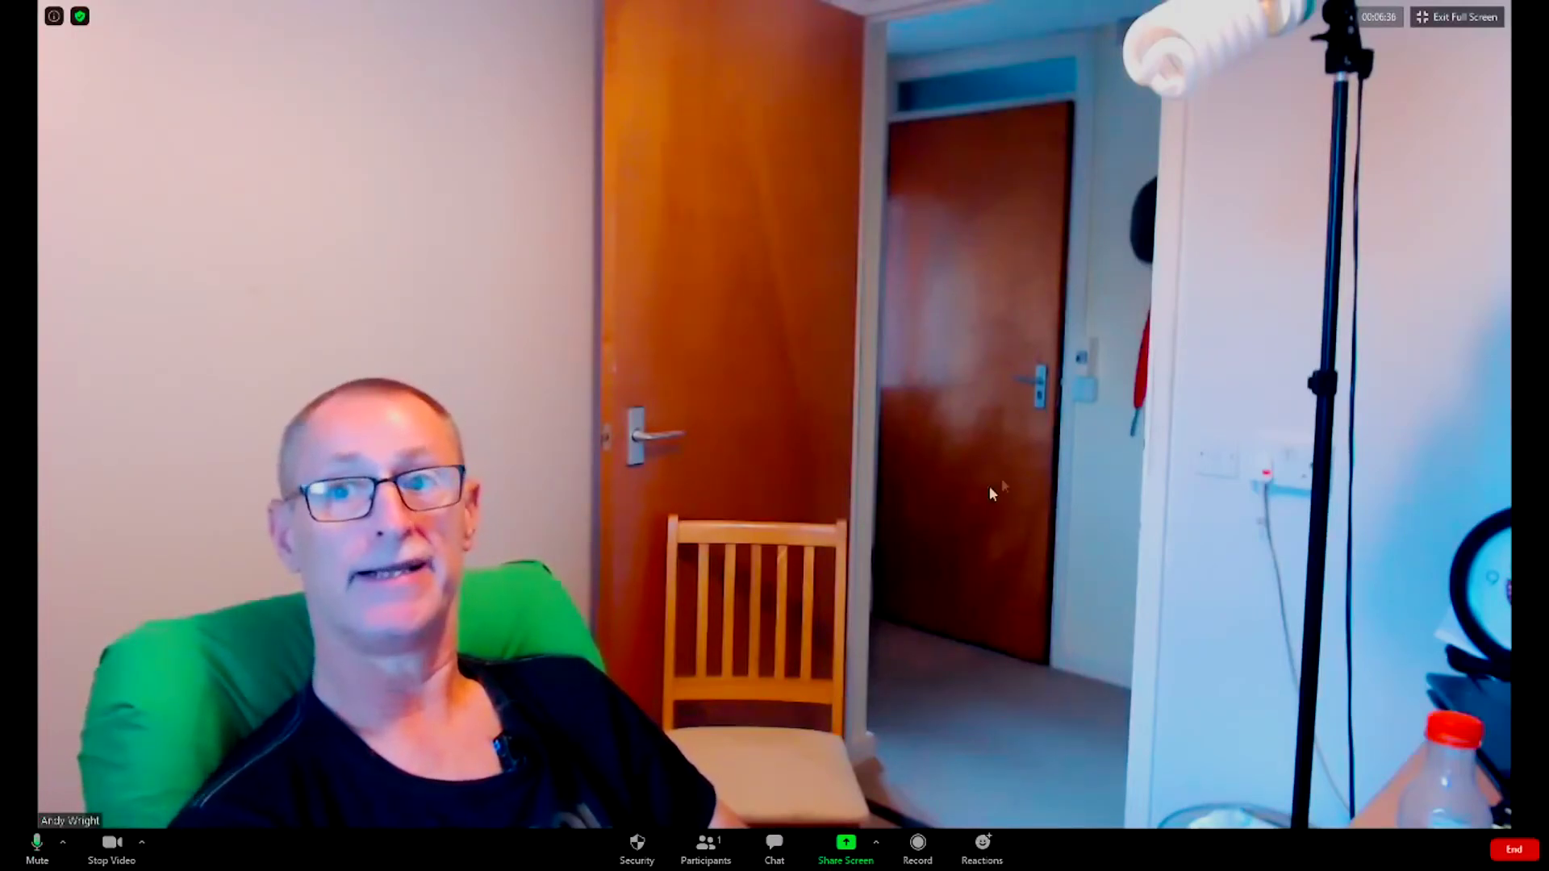
Exit full screen and end the meeting for all participants
click(1486, 16)
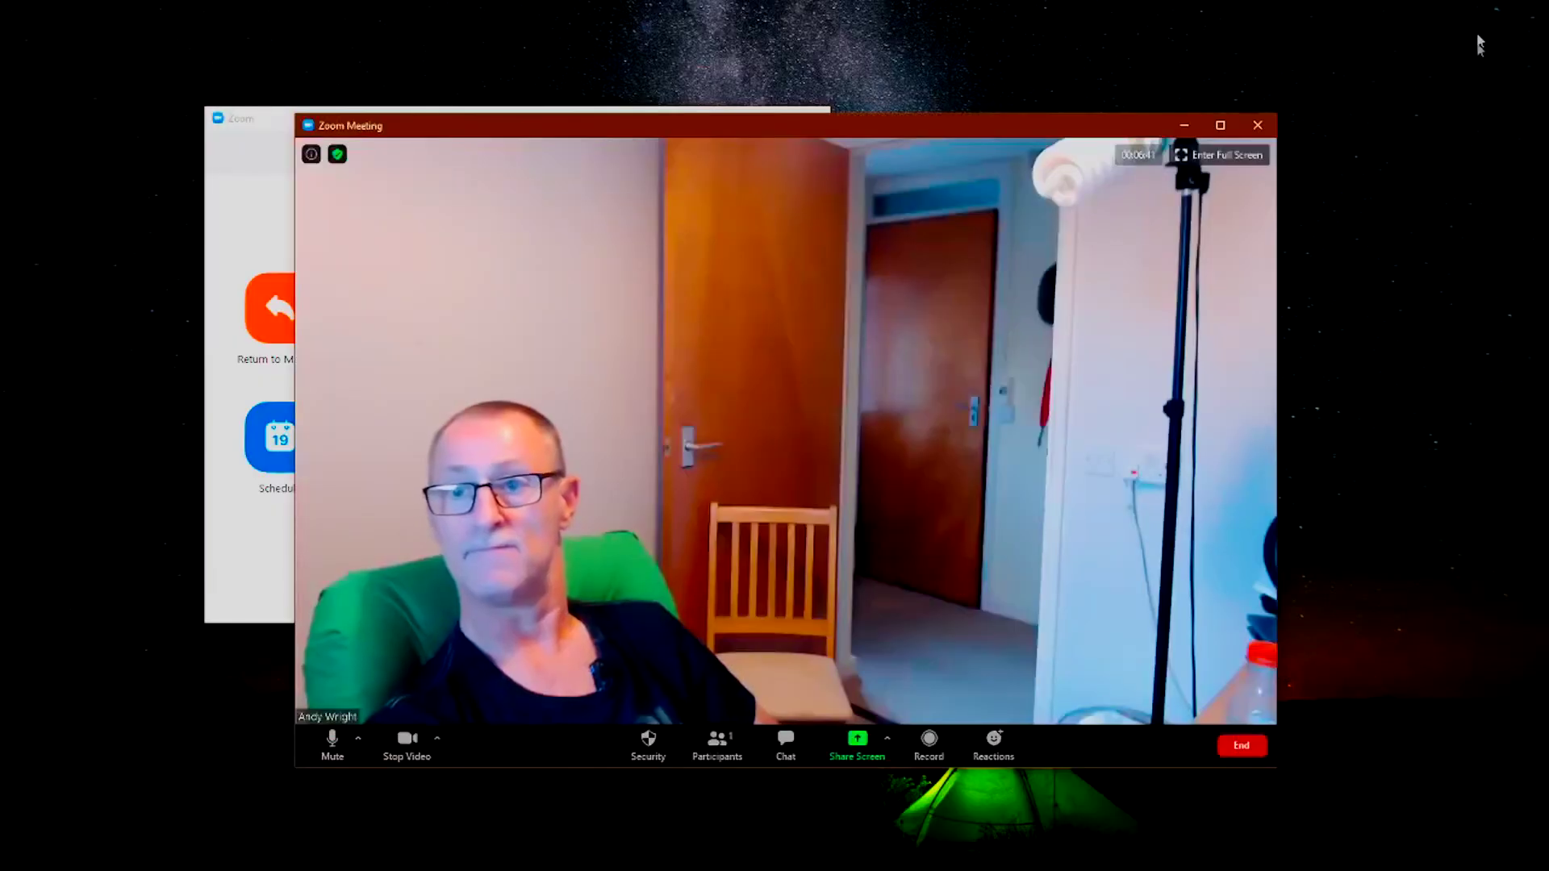
click(1242, 746)
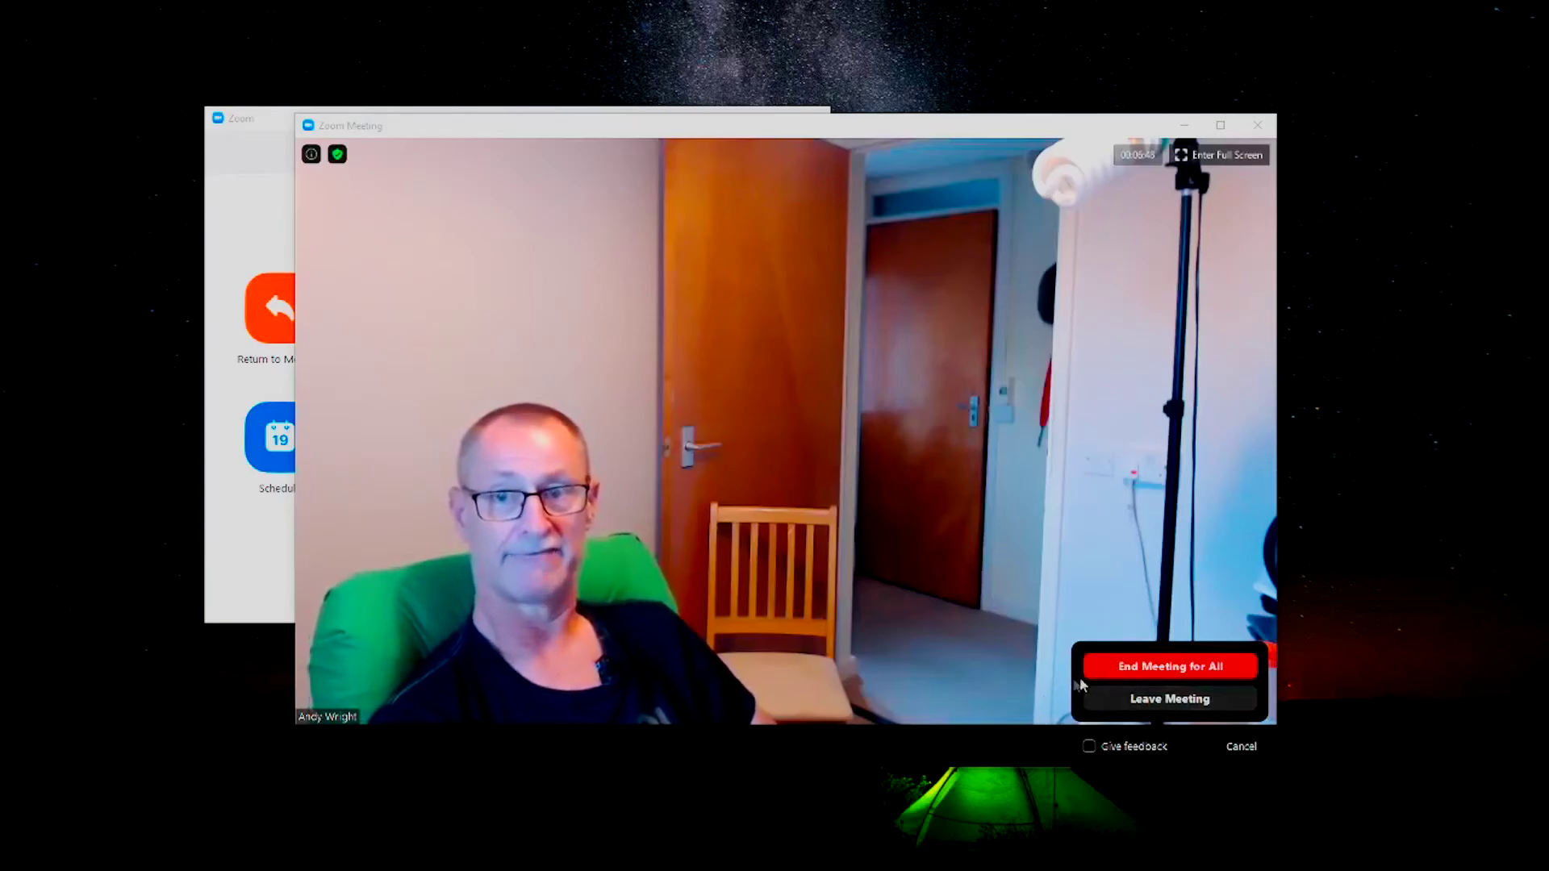
click(1157, 667)
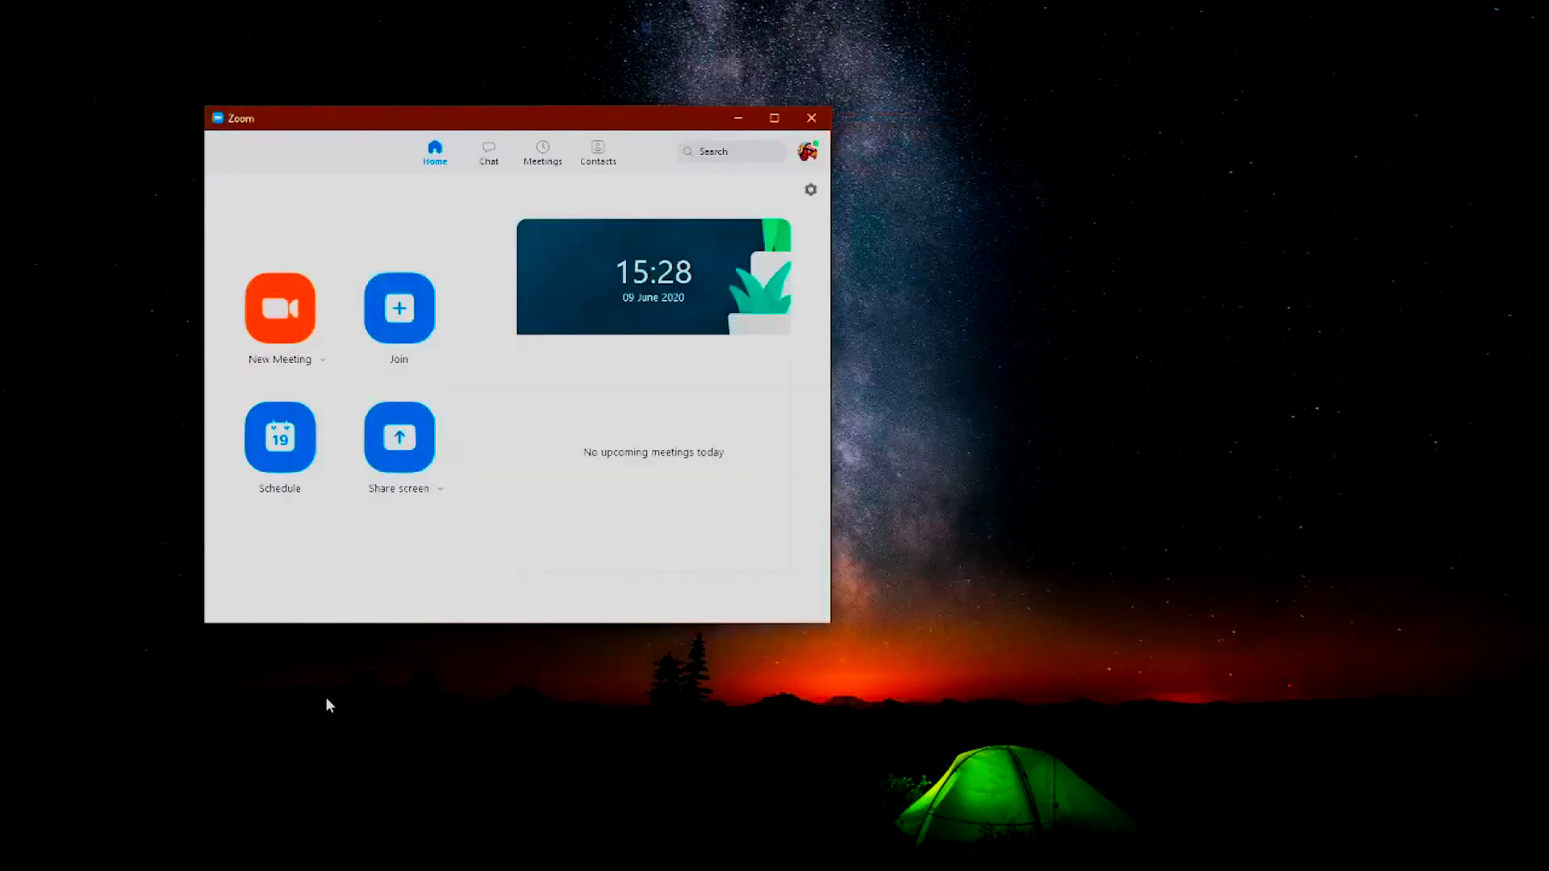
Start scheduling a new meeting and try the recurring meeting option, switching it off again
click(280, 449)
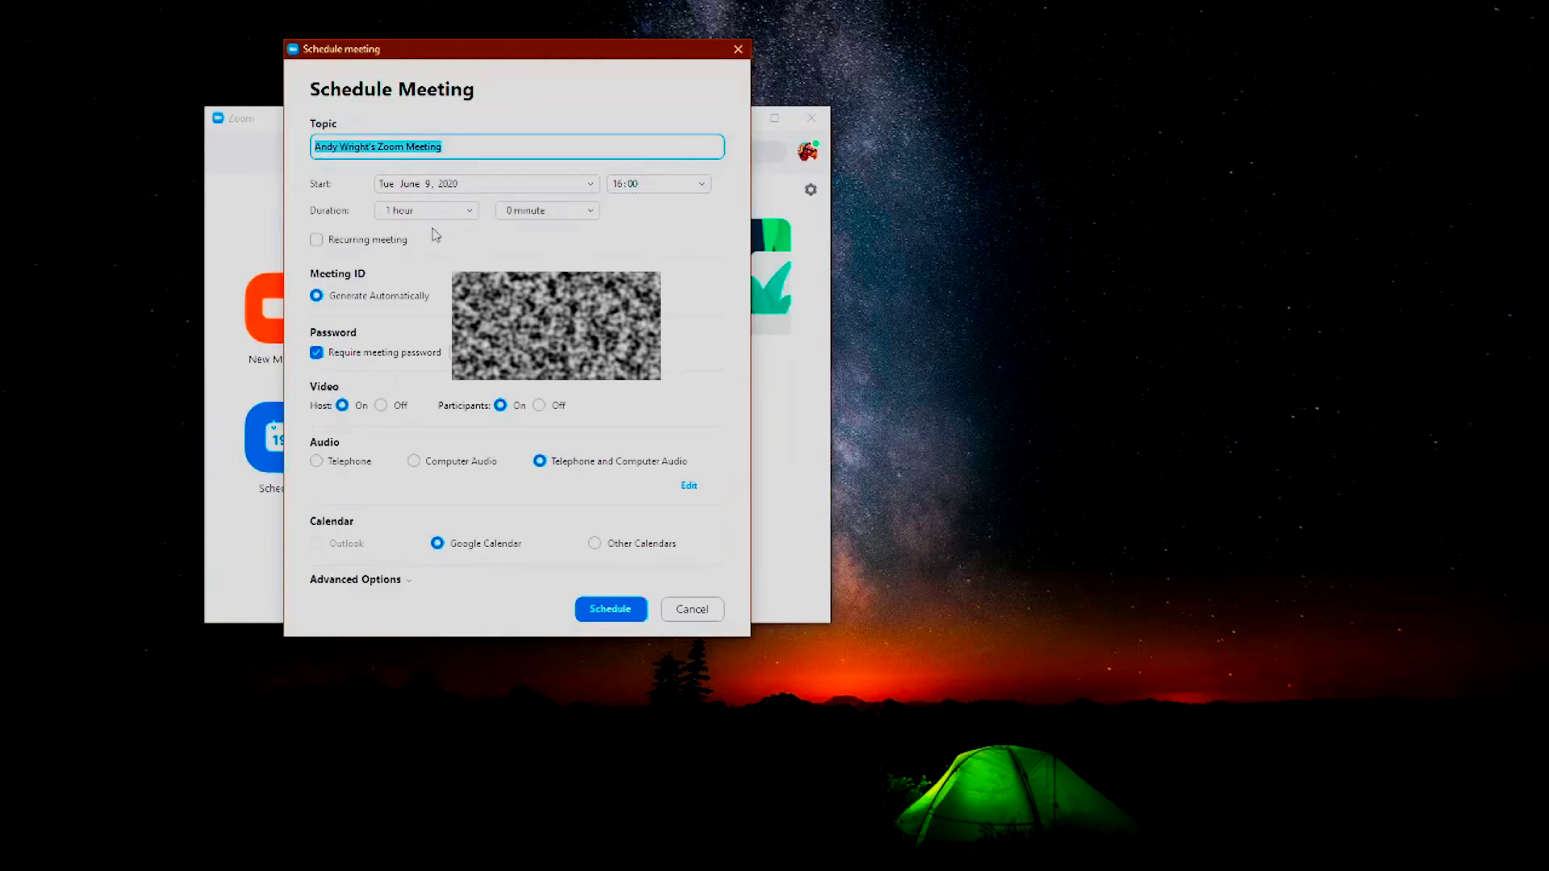
click(317, 241)
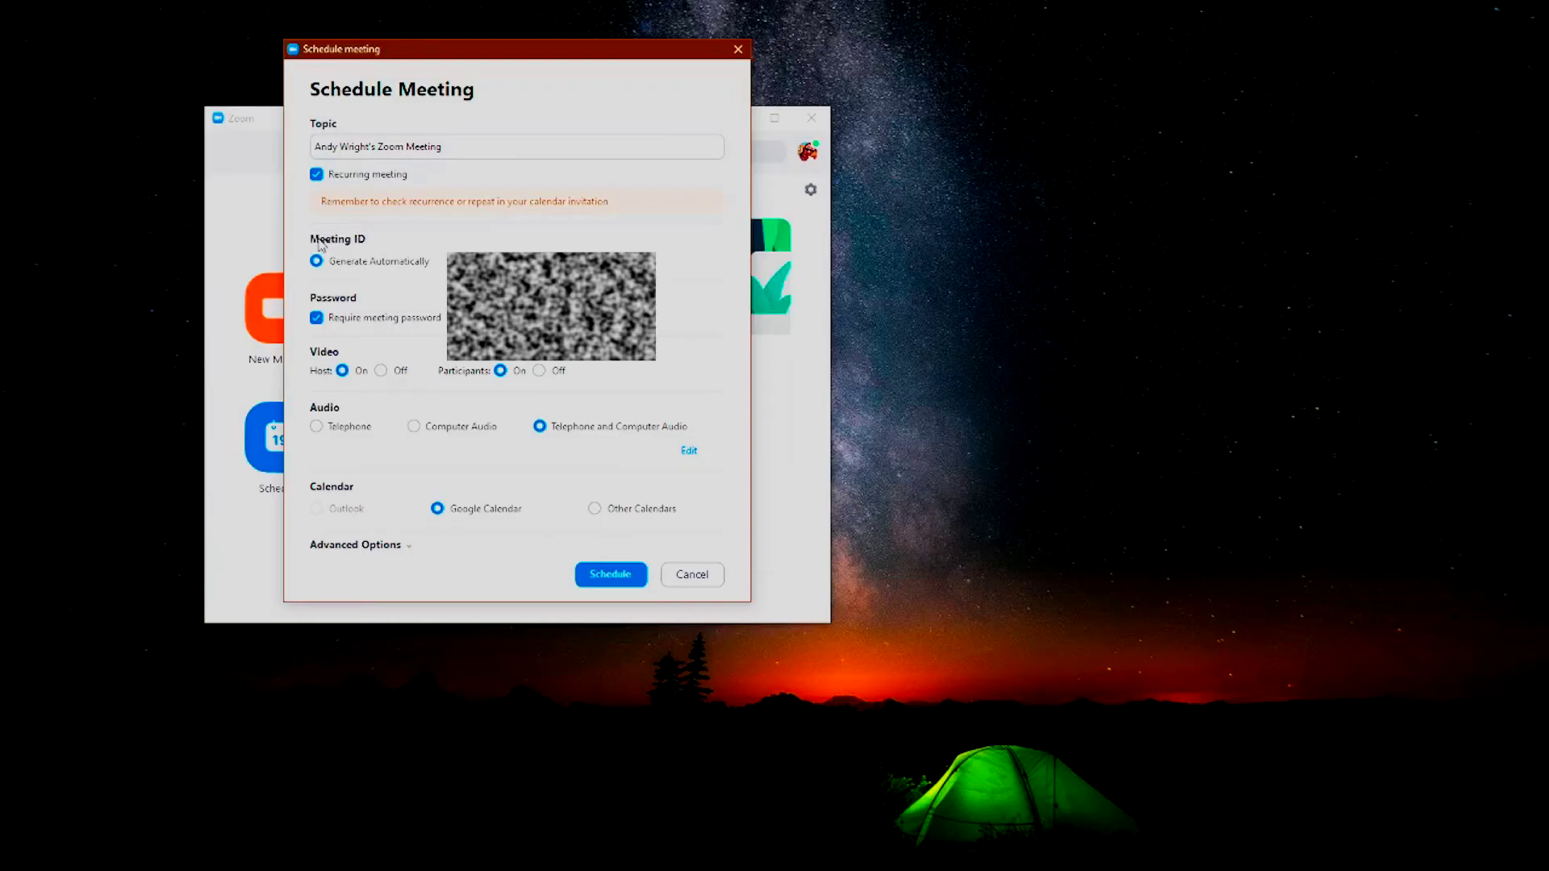
click(317, 175)
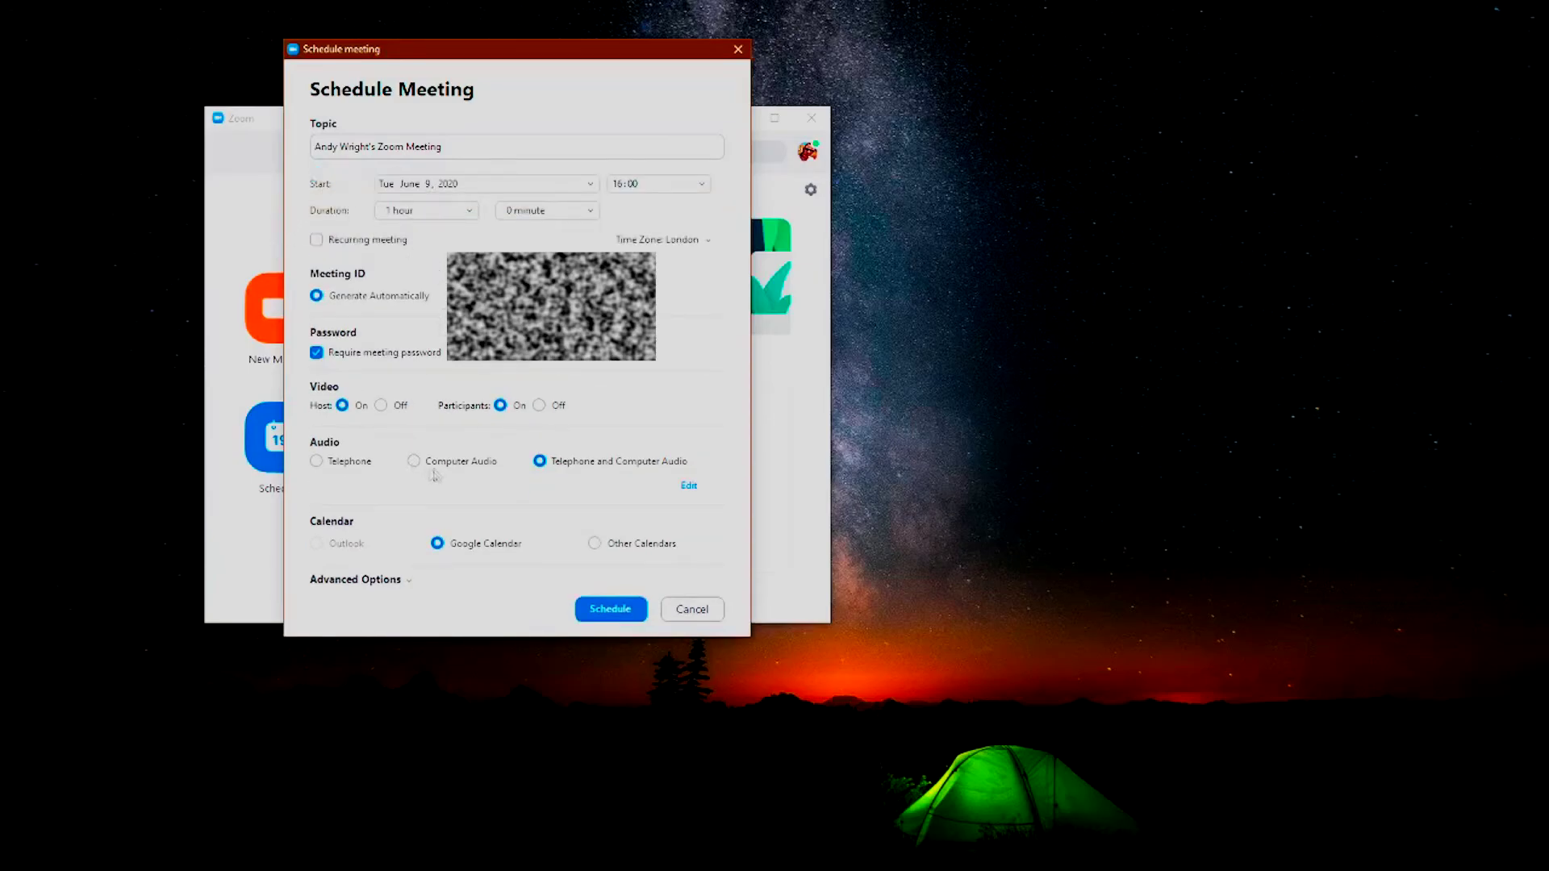